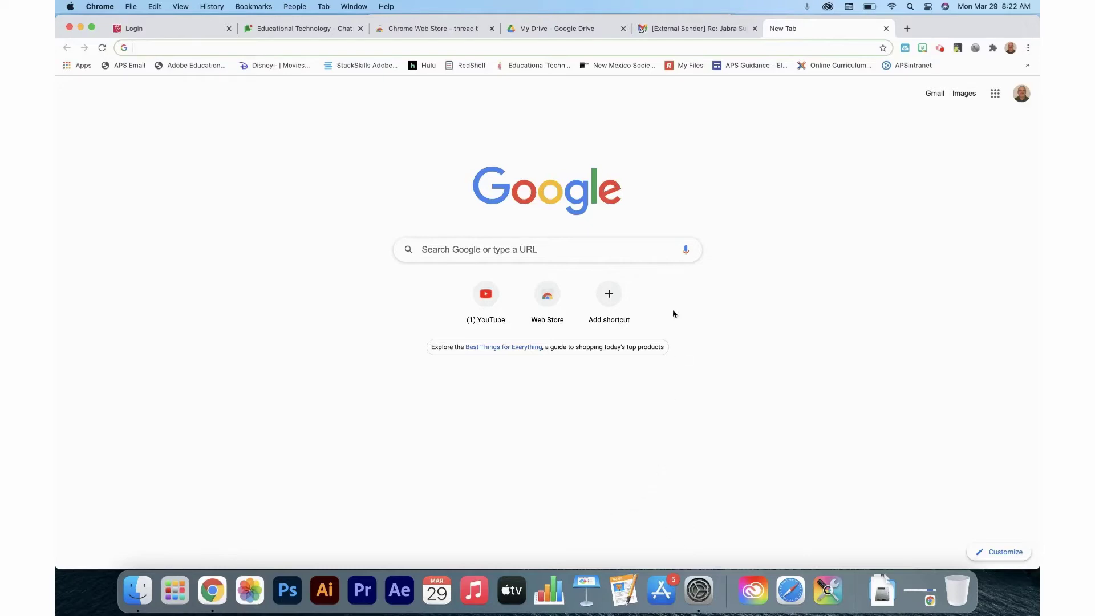
# - Go to jabra.com/direct, dismiss the cookie notice and download the macOS installer JabraDirectSetup.dmg
pyautogui.click(575, 49)
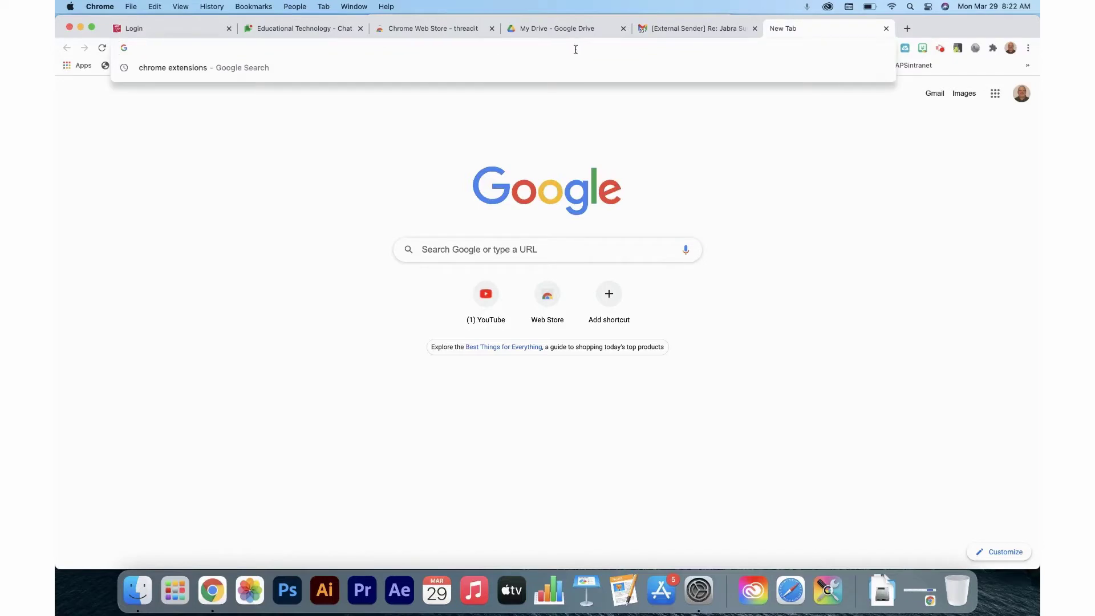
pyautogui.write('jabra')
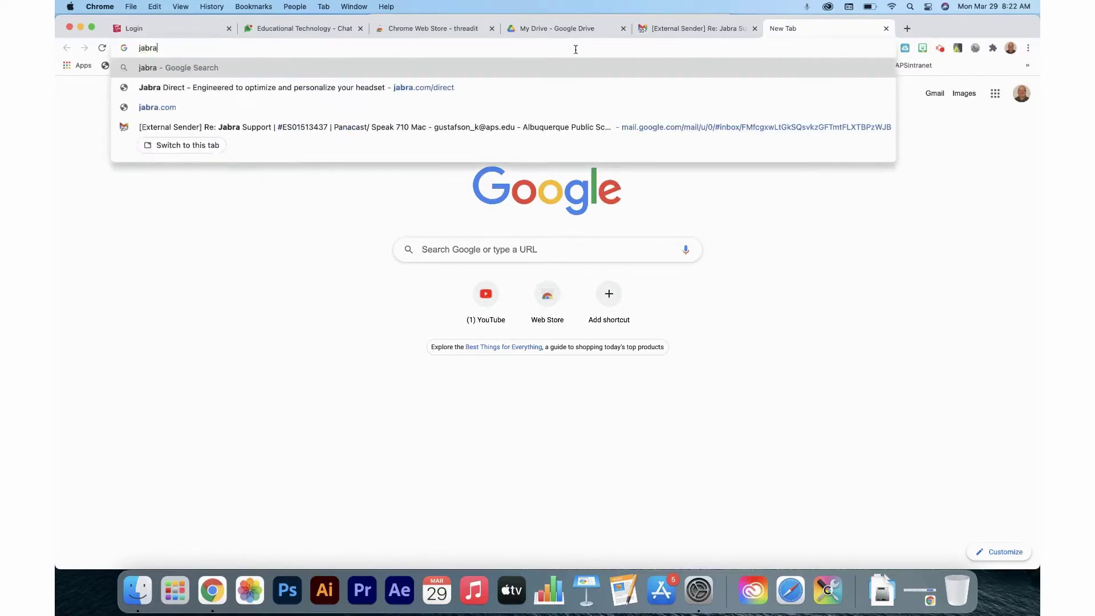
pyautogui.write('.com/')
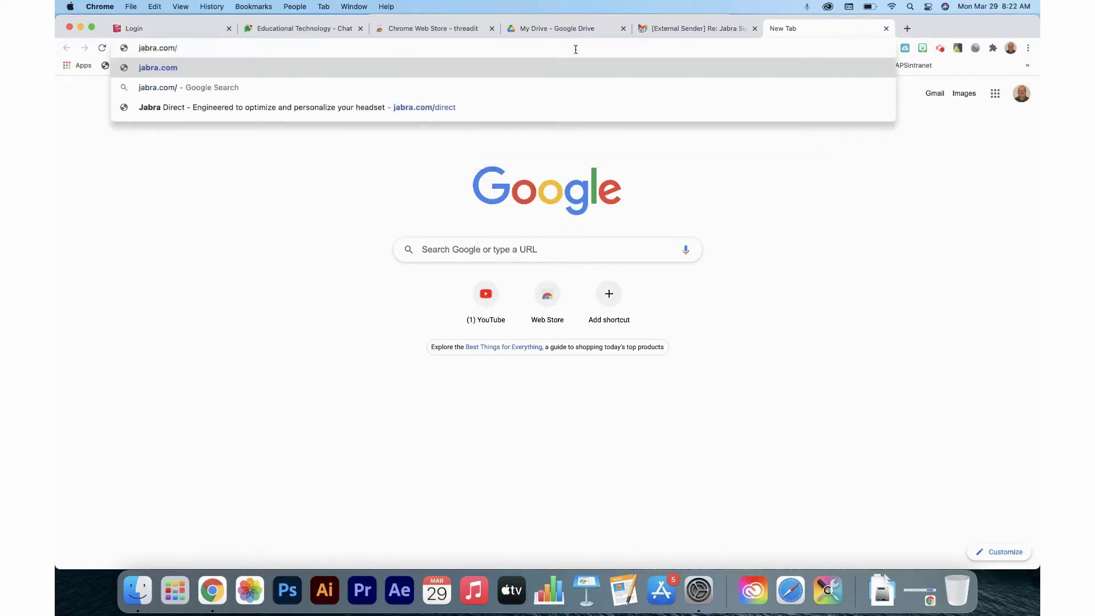
pyautogui.write('direct')
pyautogui.press('Return')
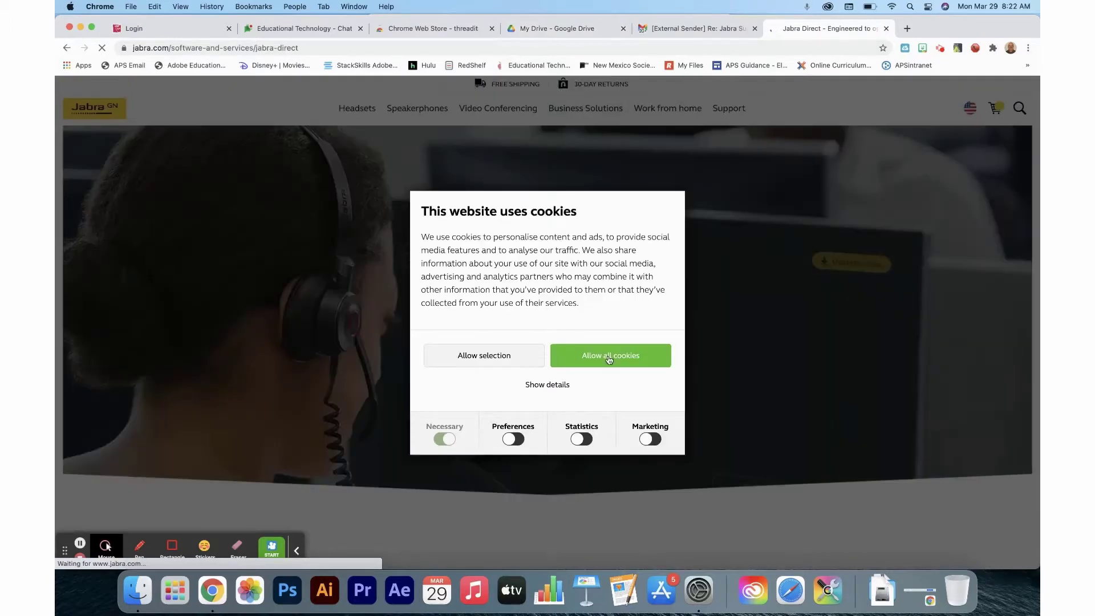
pyautogui.click(609, 358)
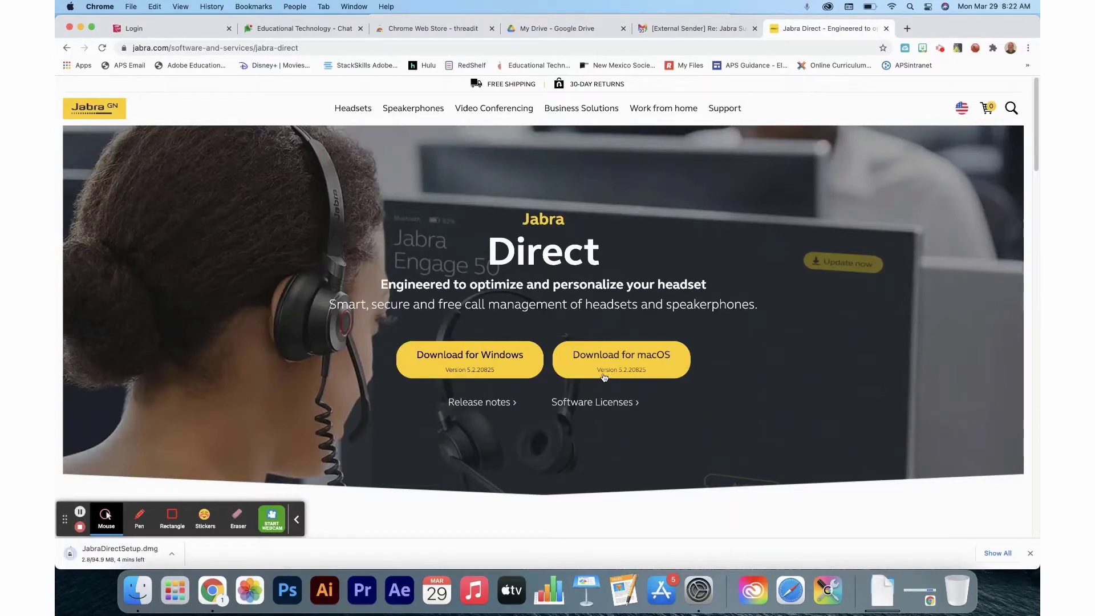
pyautogui.click(80, 511)
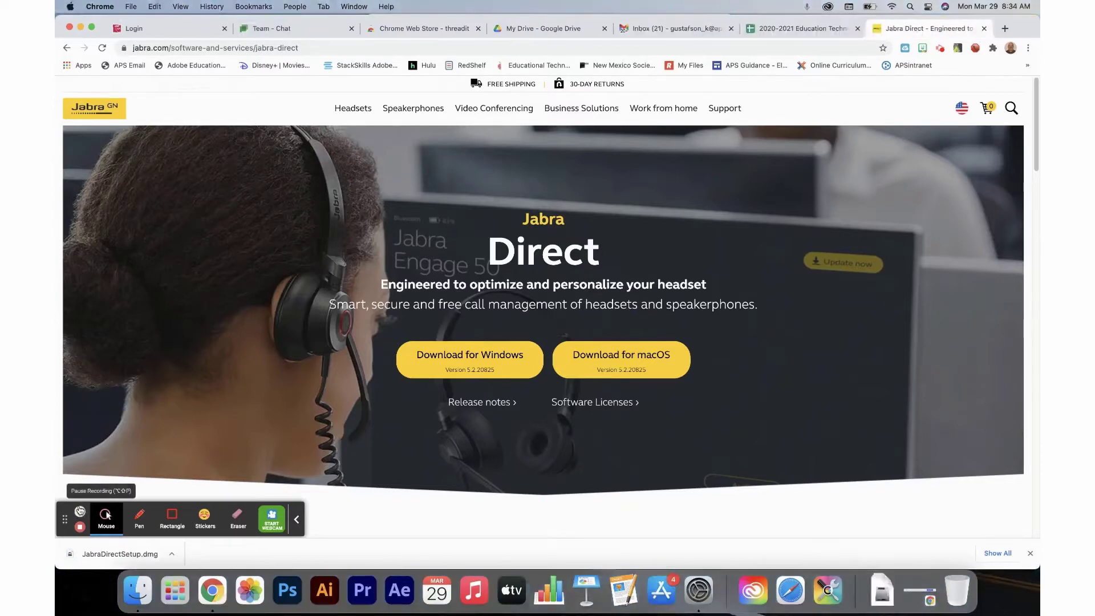
# - Run JabraDirectSetup.pkg from the disk image, agree to the licence and start the standard install
pyautogui.click(122, 557)
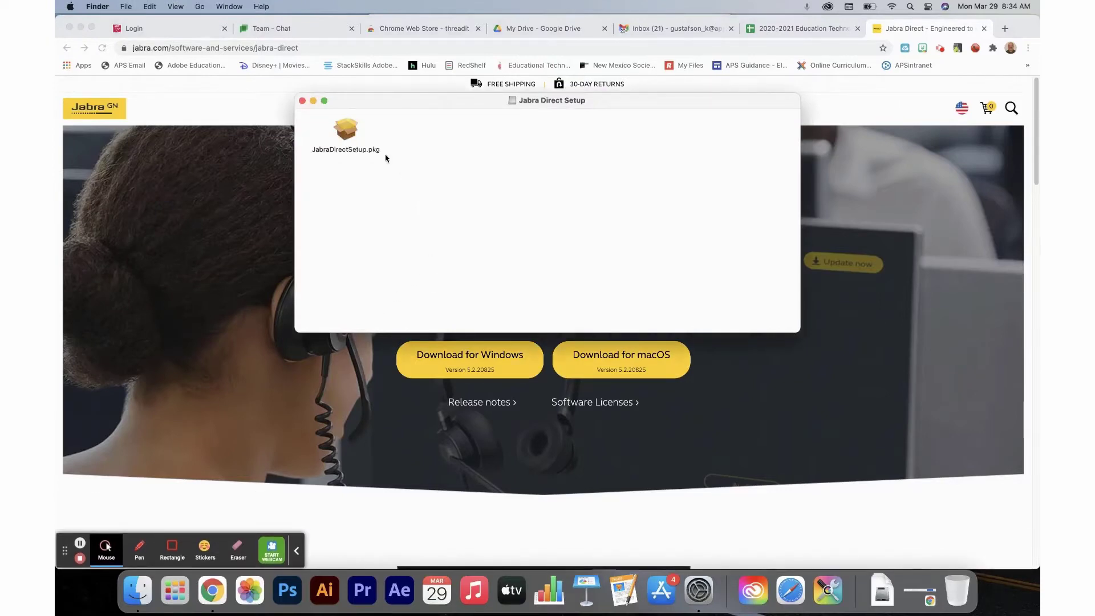
pyautogui.doubleClick(350, 135)
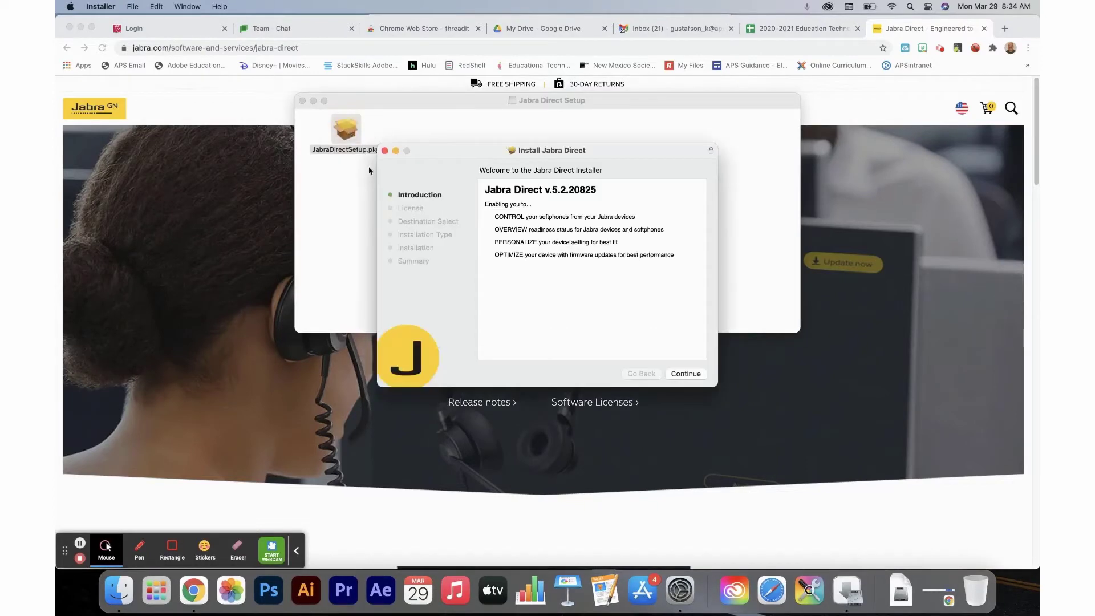
pyautogui.click(696, 375)
pyautogui.click(696, 375)
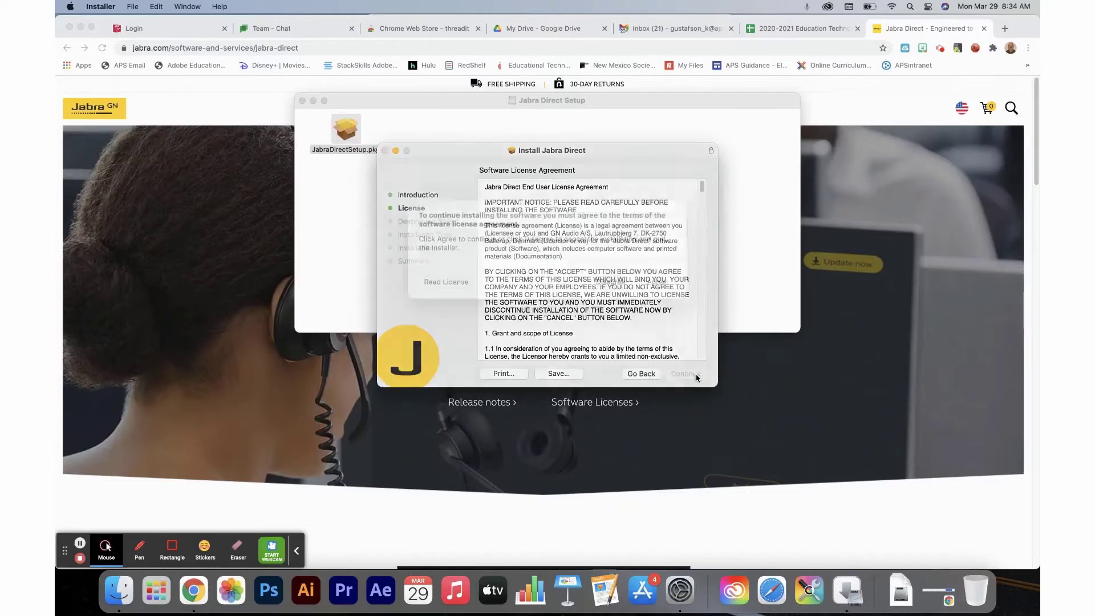
pyautogui.click(654, 297)
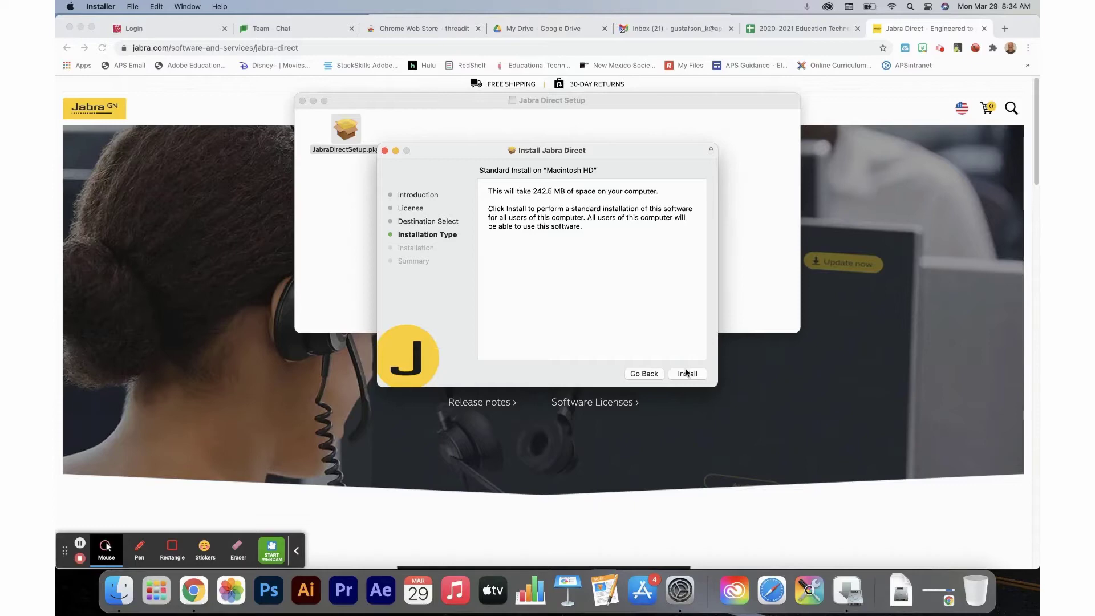
pyautogui.click(686, 374)
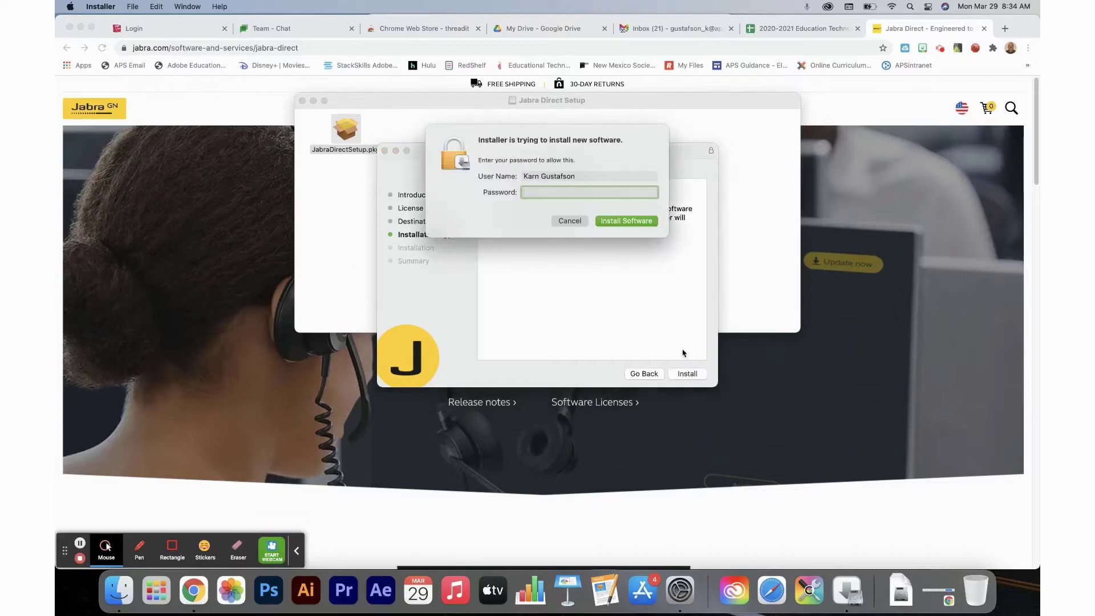
# - Authorise the install with the admin password, allow the blocked extension, and launch Jabra Direct
pyautogui.write('•••••••••')
pyautogui.press('Return')
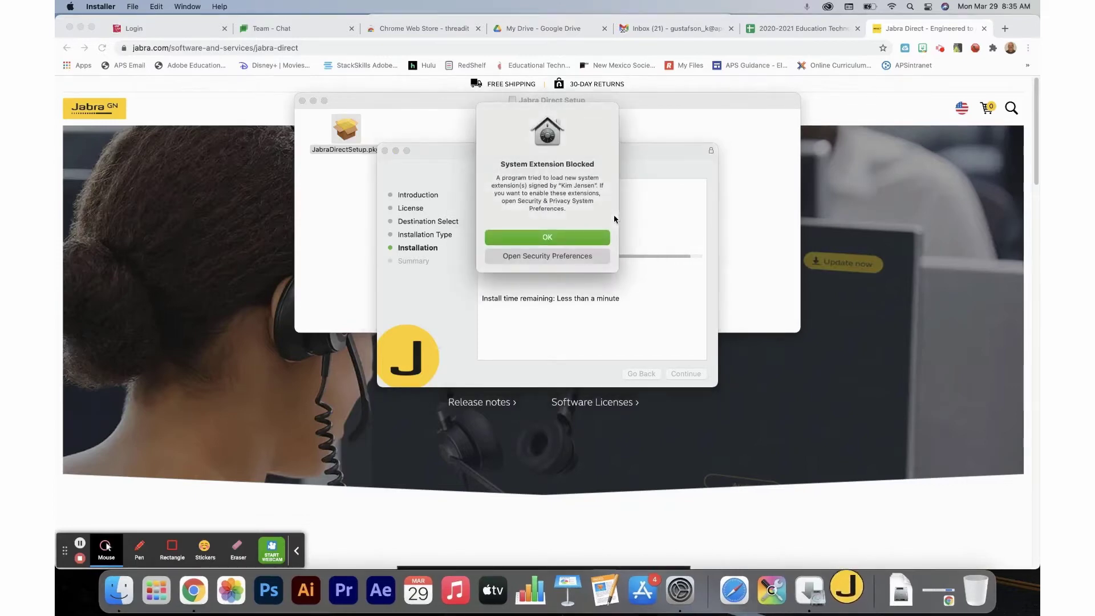
pyautogui.click(561, 256)
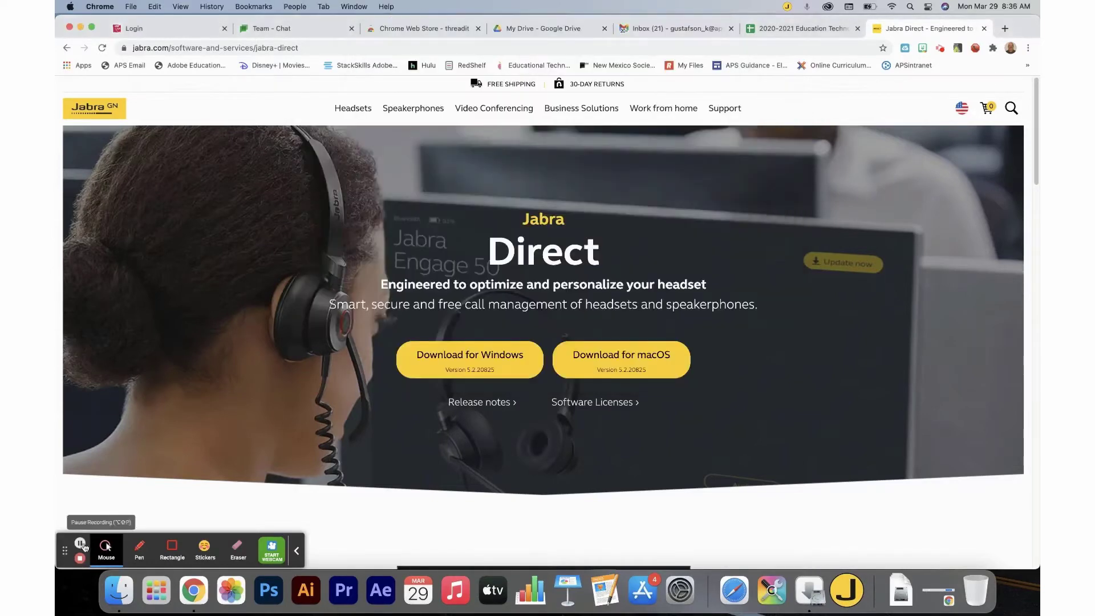
pyautogui.click(855, 587)
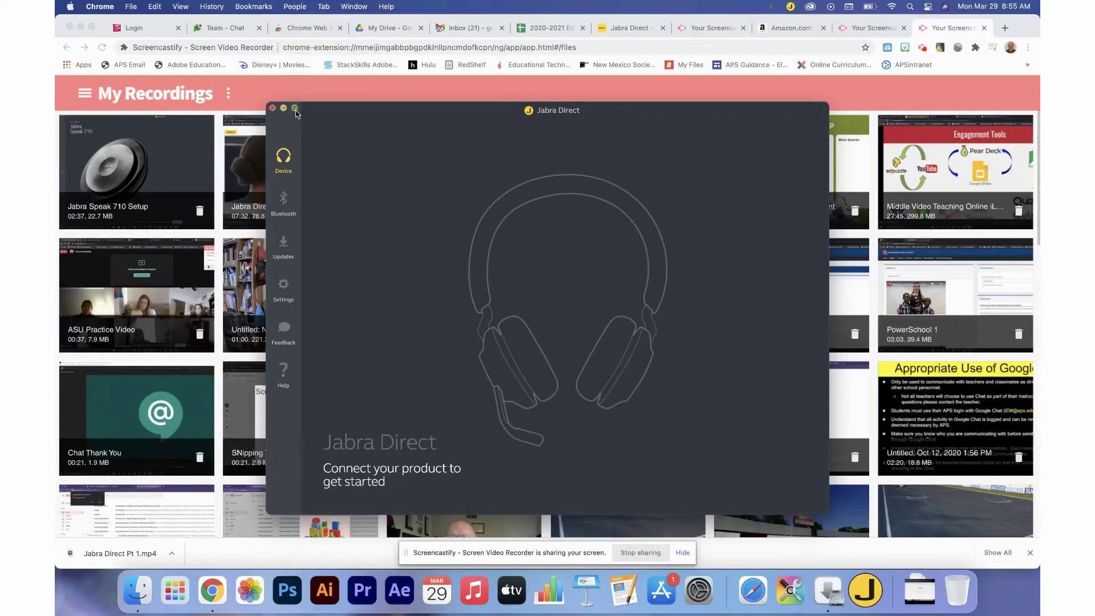
# - Make the Jabra Direct window full screen
pyautogui.click(295, 109)
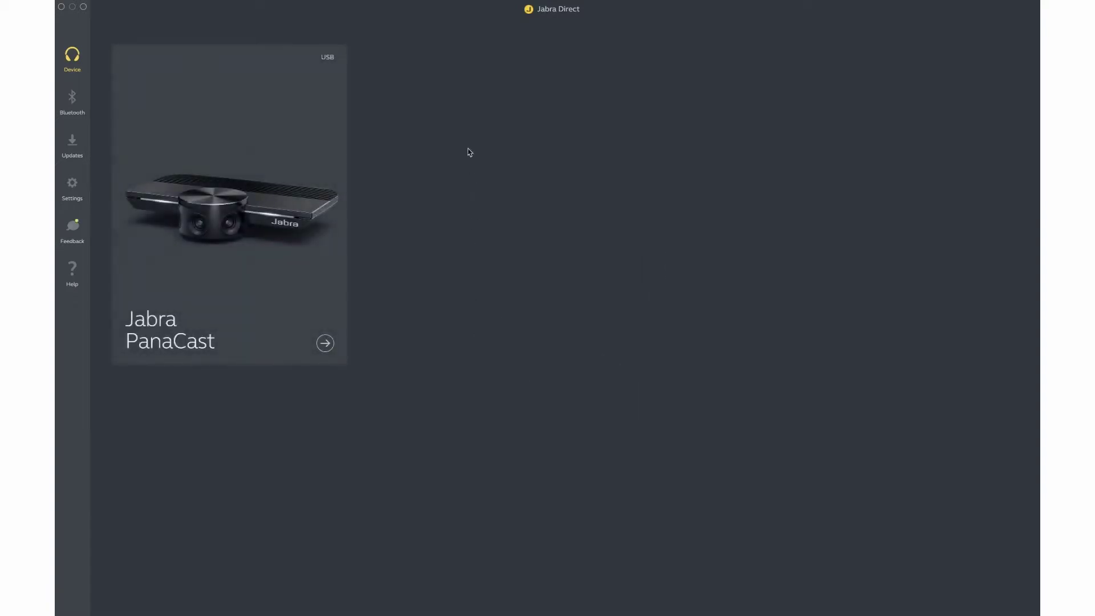
# - Open the Jabra PanaCast card and go to its Device settings
pyautogui.click(325, 344)
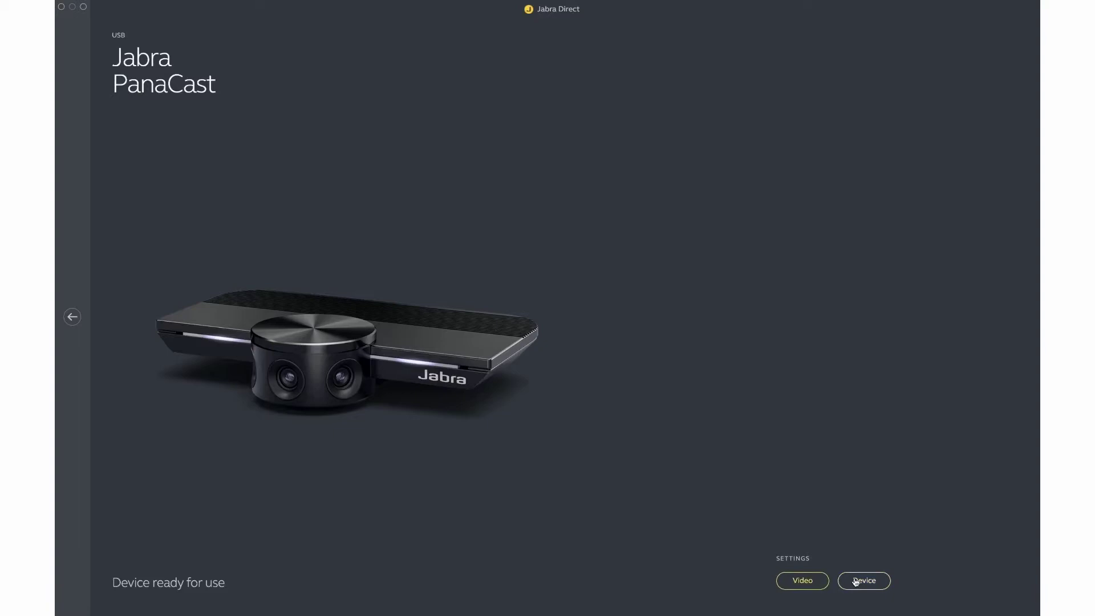
pyautogui.click(855, 581)
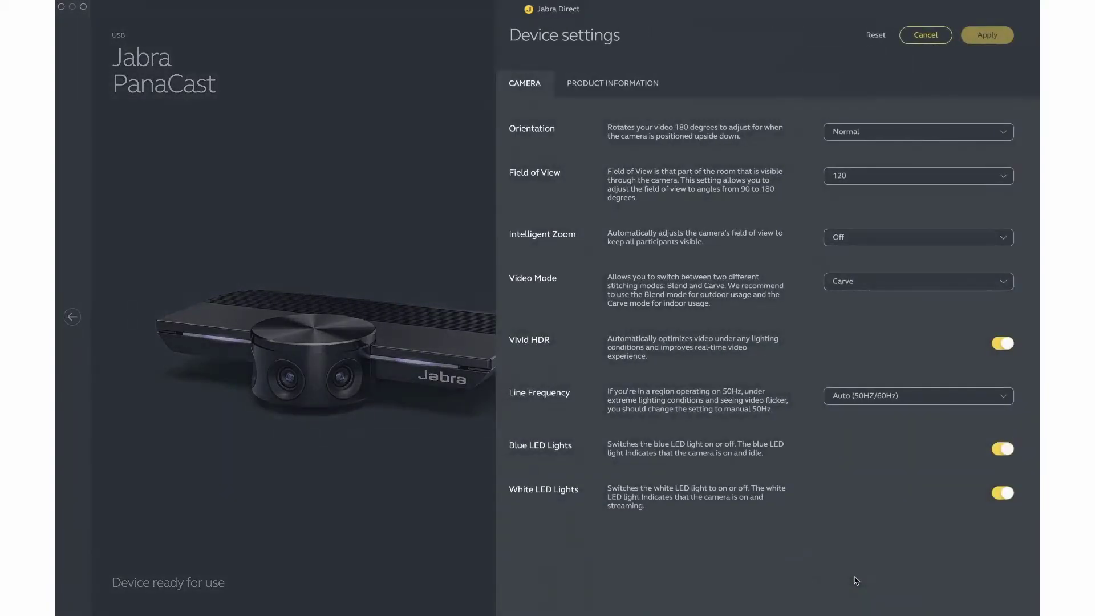
# - Keep orientation Normal and change the PanaCast Field of View from 120 to 180
pyautogui.click(888, 134)
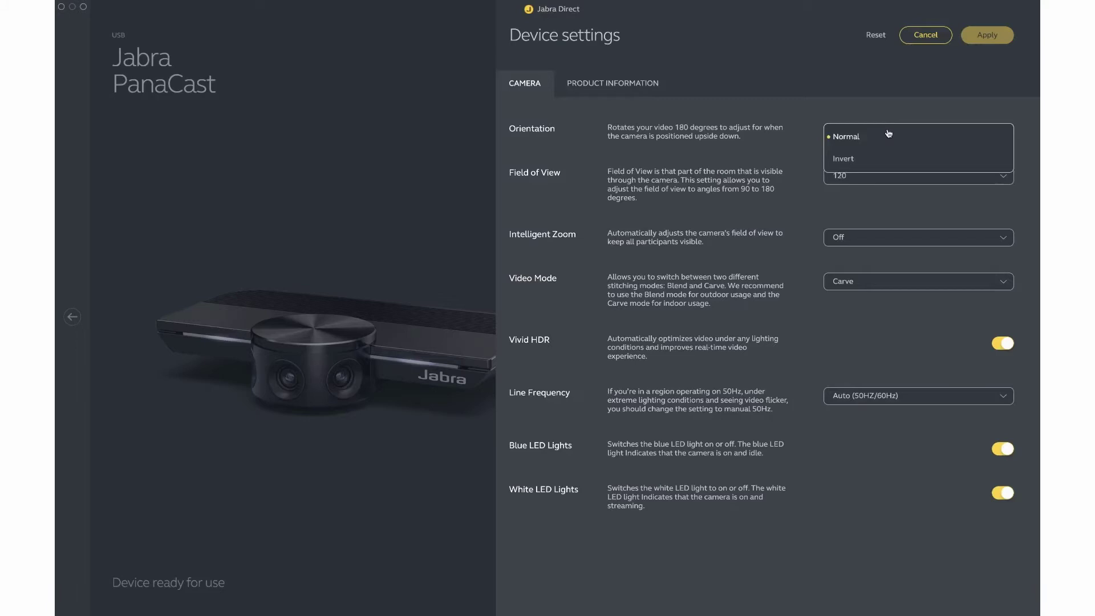
pyautogui.click(885, 113)
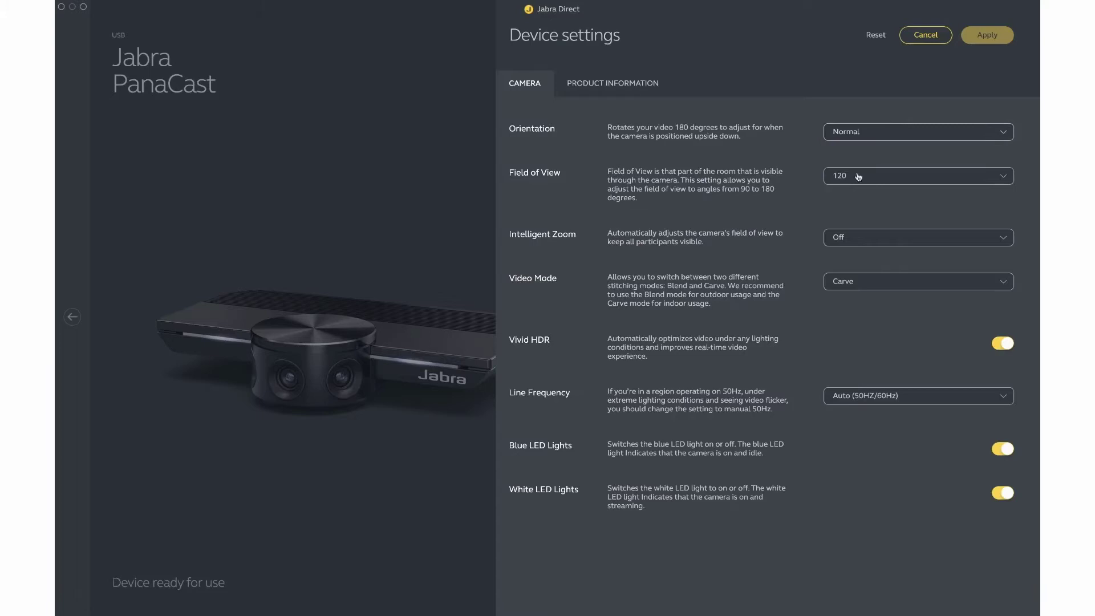
pyautogui.click(898, 176)
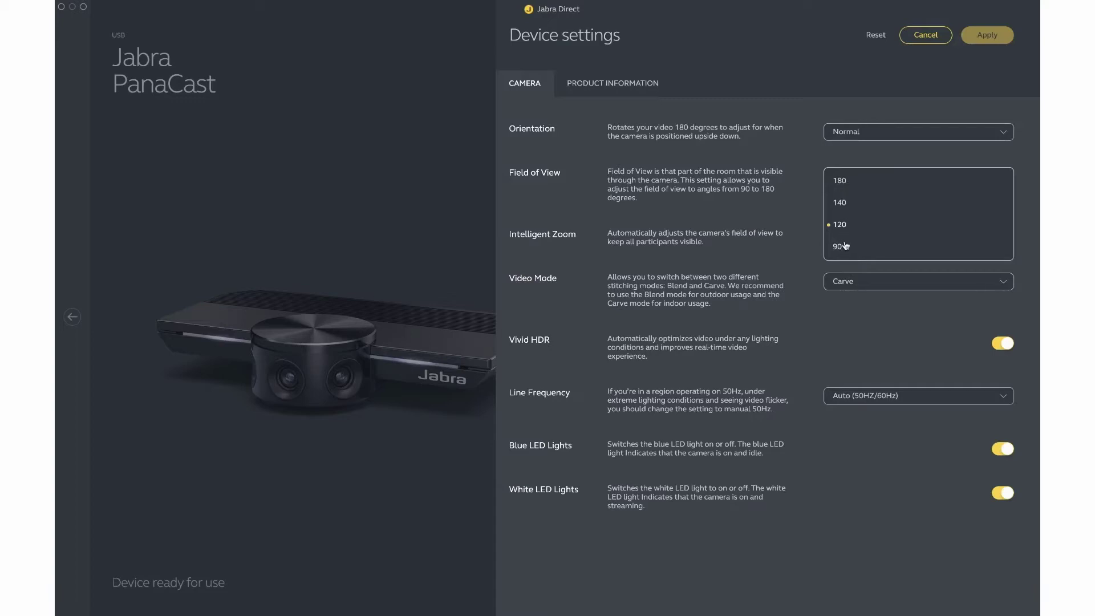
pyautogui.click(840, 181)
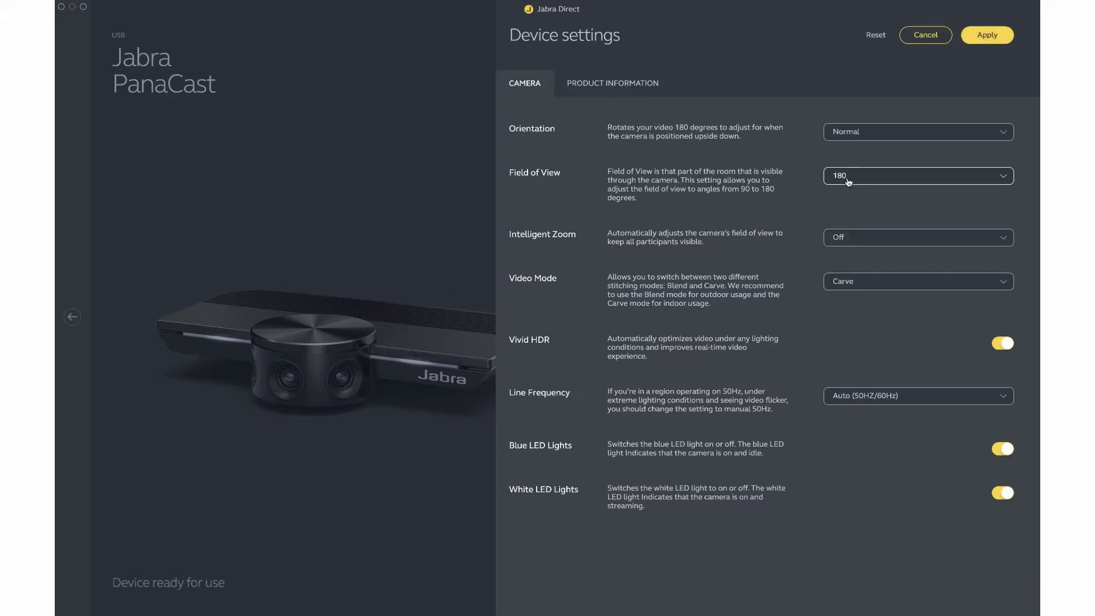
pyautogui.click(882, 237)
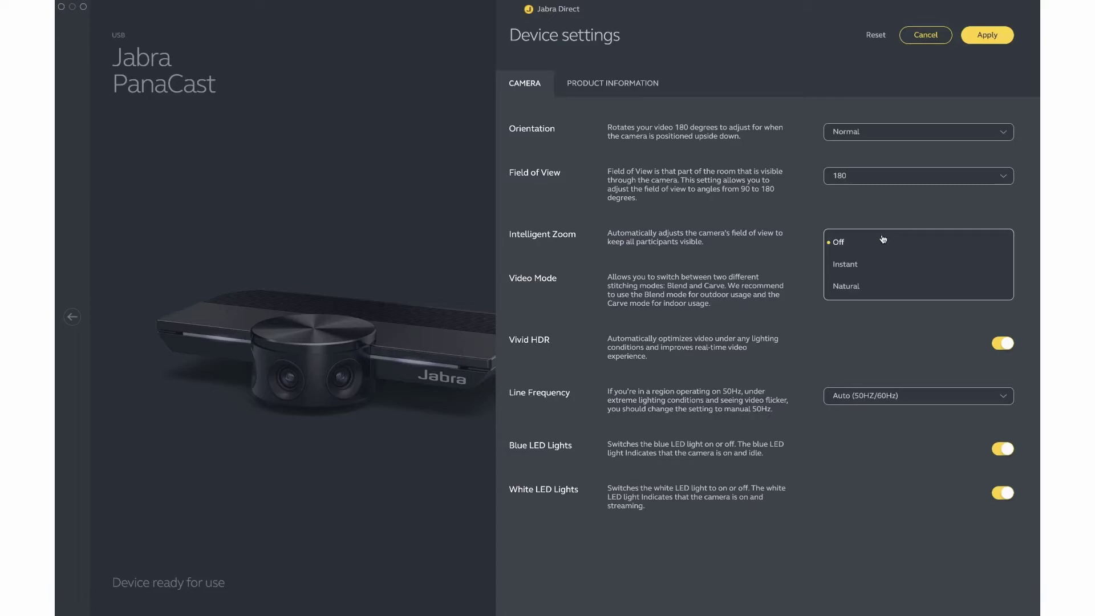
# - Leave Intelligent Zoom Off and keep Video Mode on Carve
pyautogui.click(853, 244)
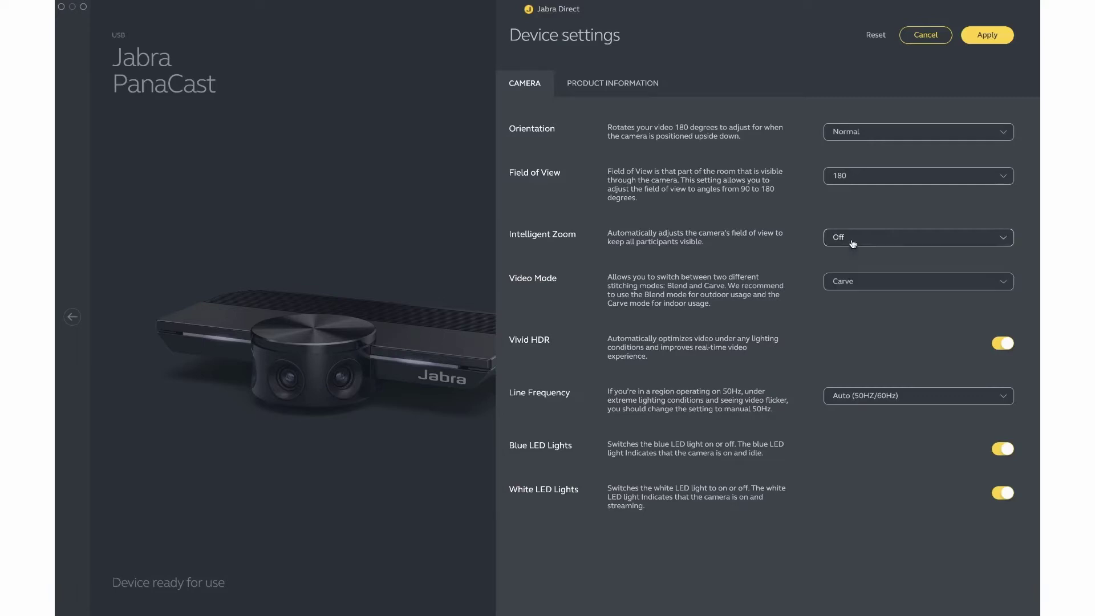
pyautogui.click(856, 288)
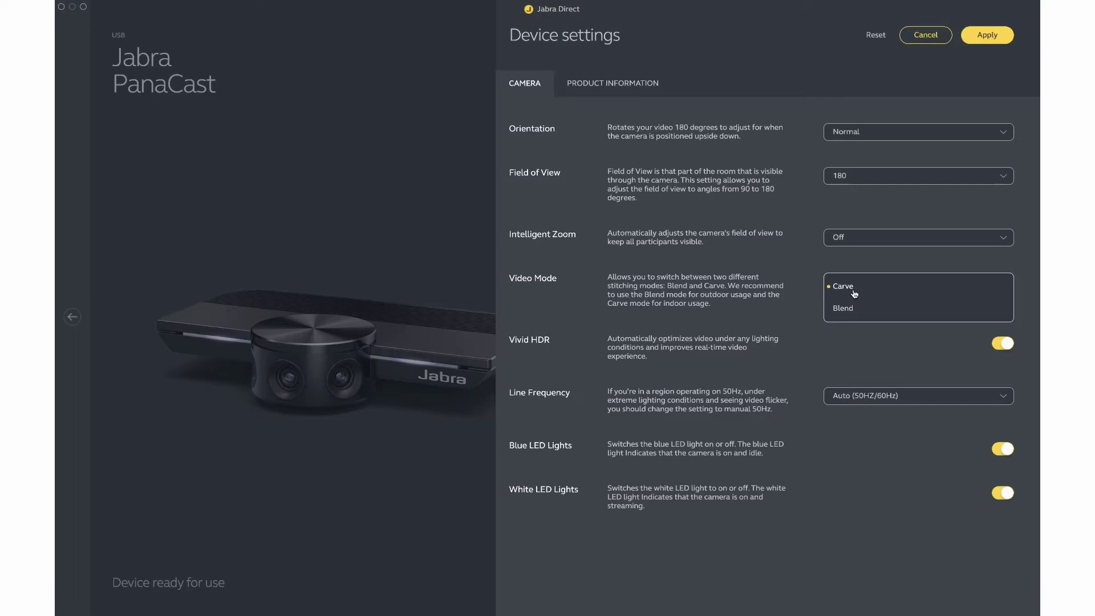
pyautogui.click(852, 286)
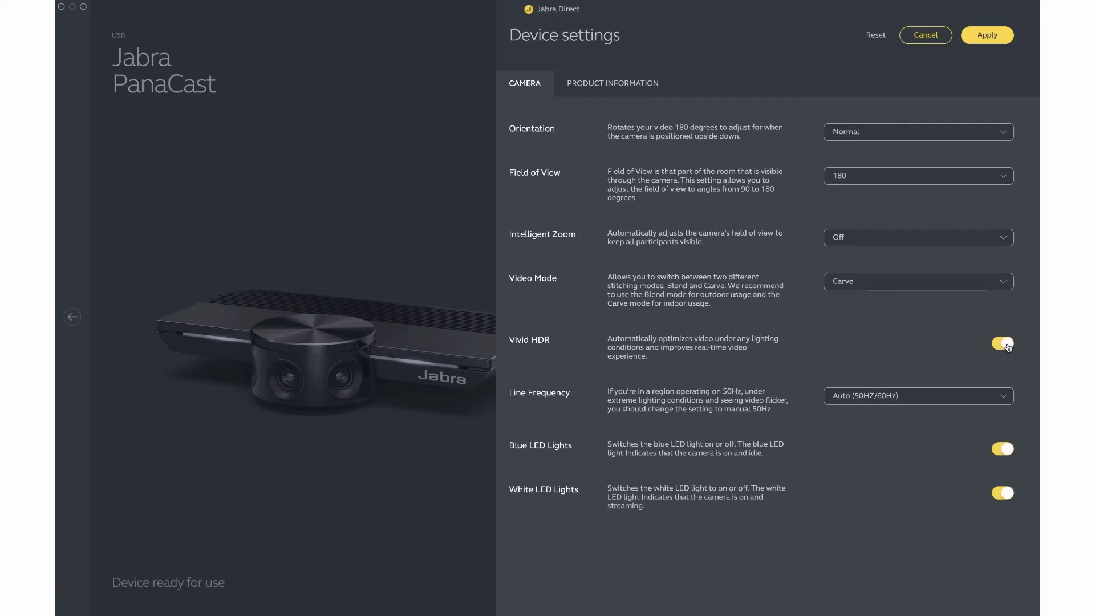
pyautogui.click(945, 396)
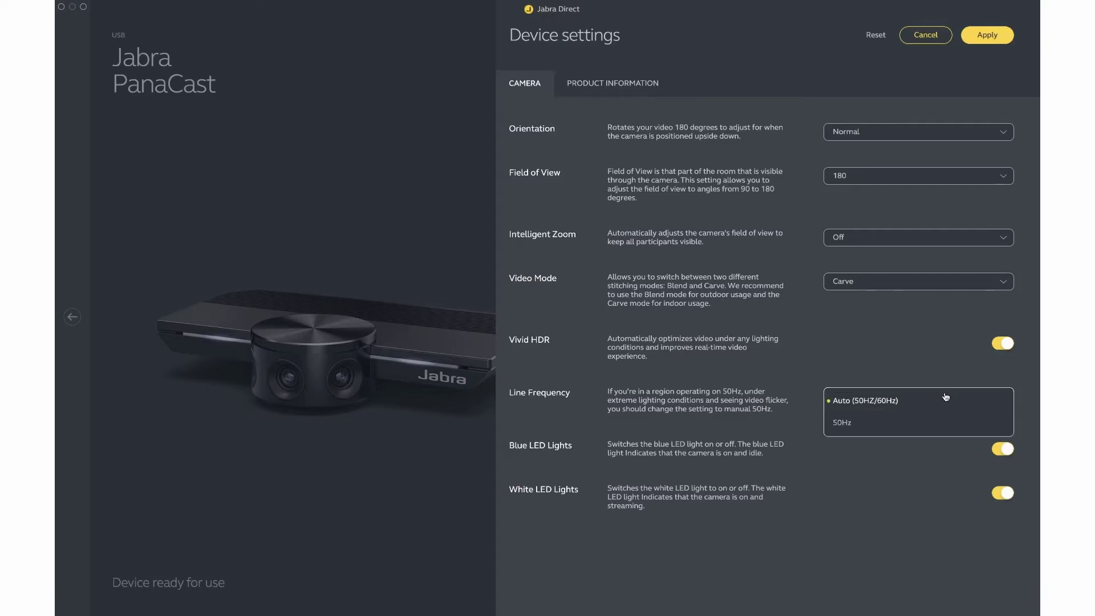
pyautogui.click(893, 402)
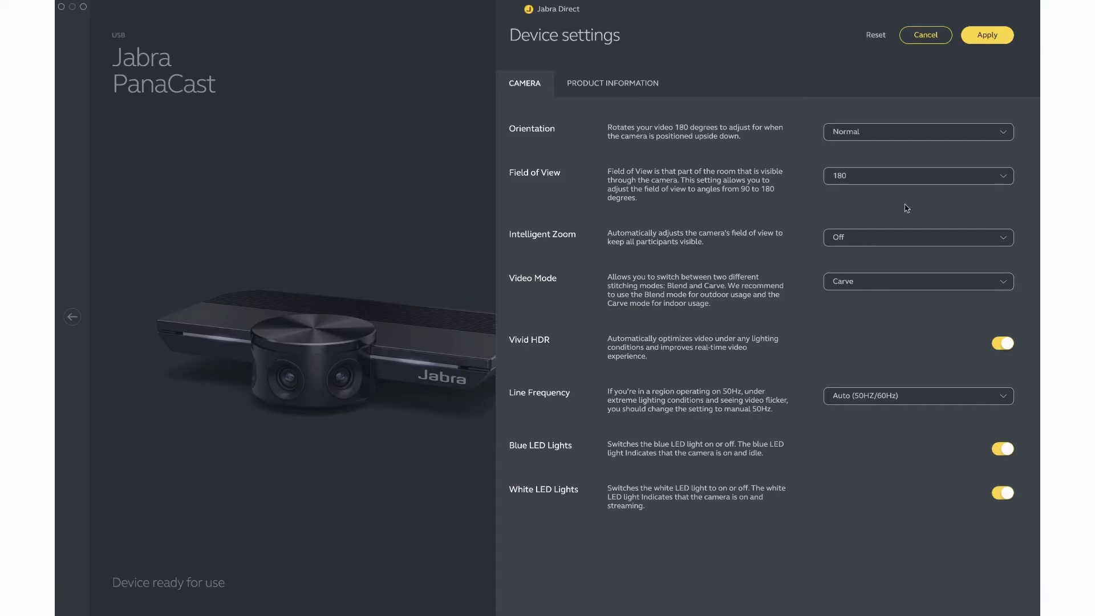
# - Apply the PanaCast settings and confirm the camera reboot
pyautogui.click(996, 40)
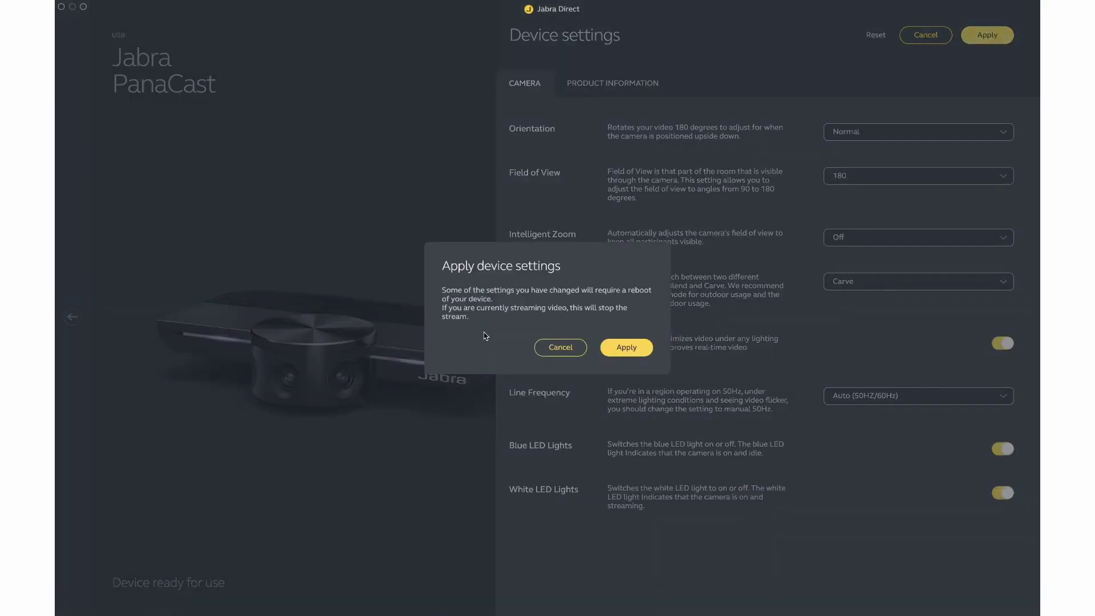
pyautogui.click(637, 349)
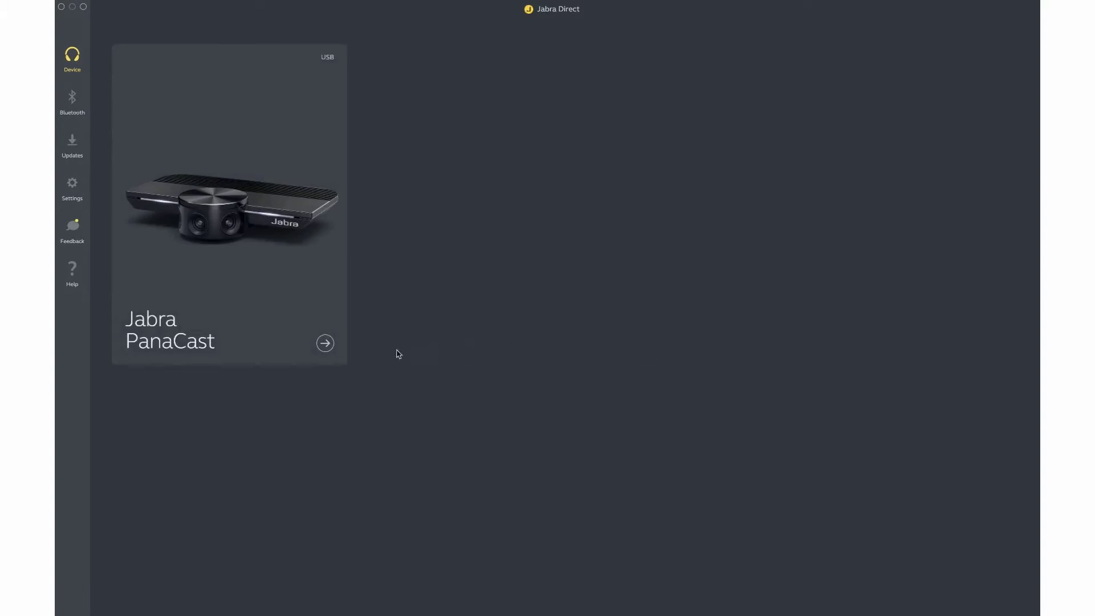
# - Open the PanaCast Video settings with a live preview, moving the preview window aside
pyautogui.click(324, 343)
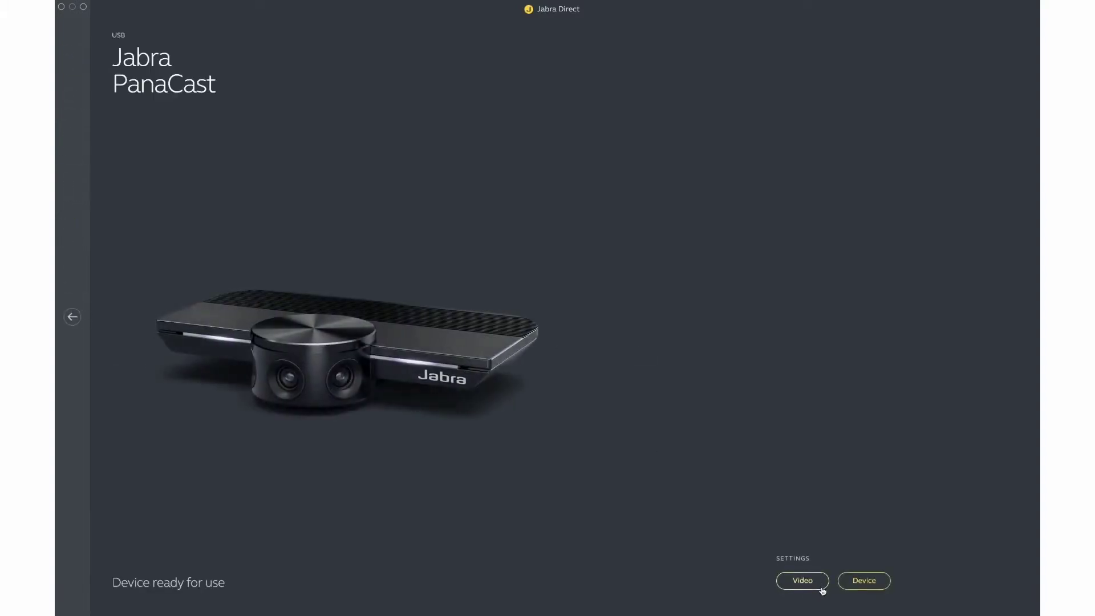
pyautogui.click(815, 582)
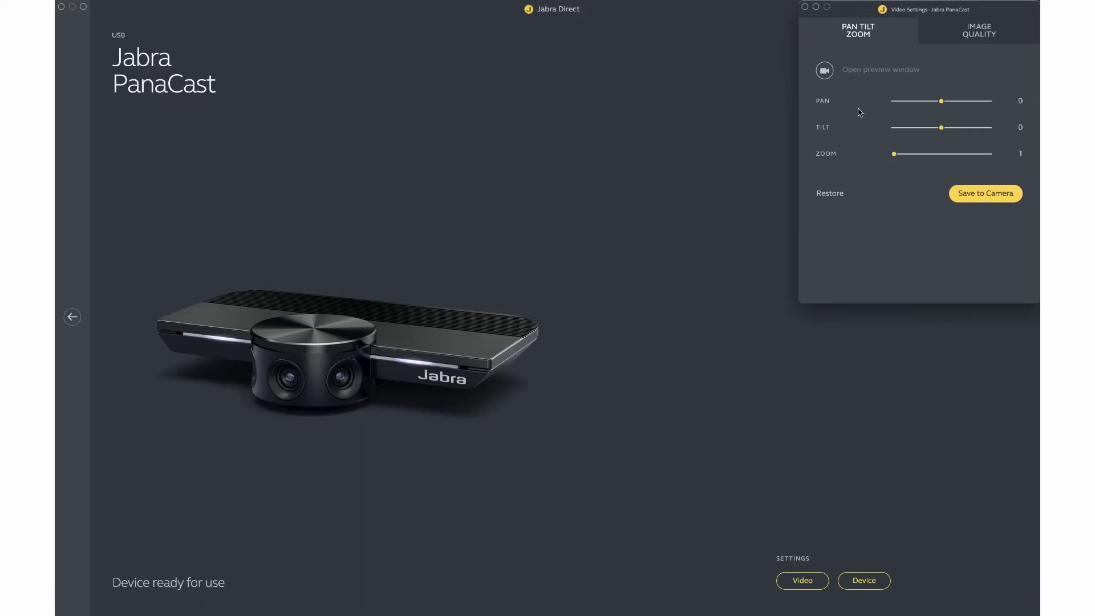
pyautogui.click(823, 71)
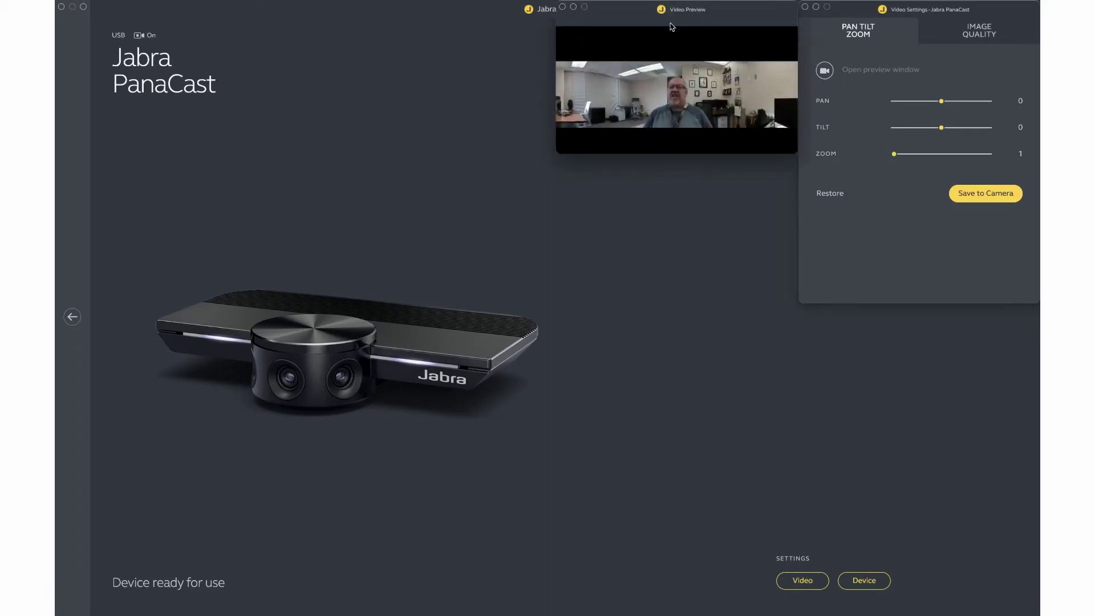
pyautogui.moveTo(601, 23); pyautogui.dragTo(300, 116)
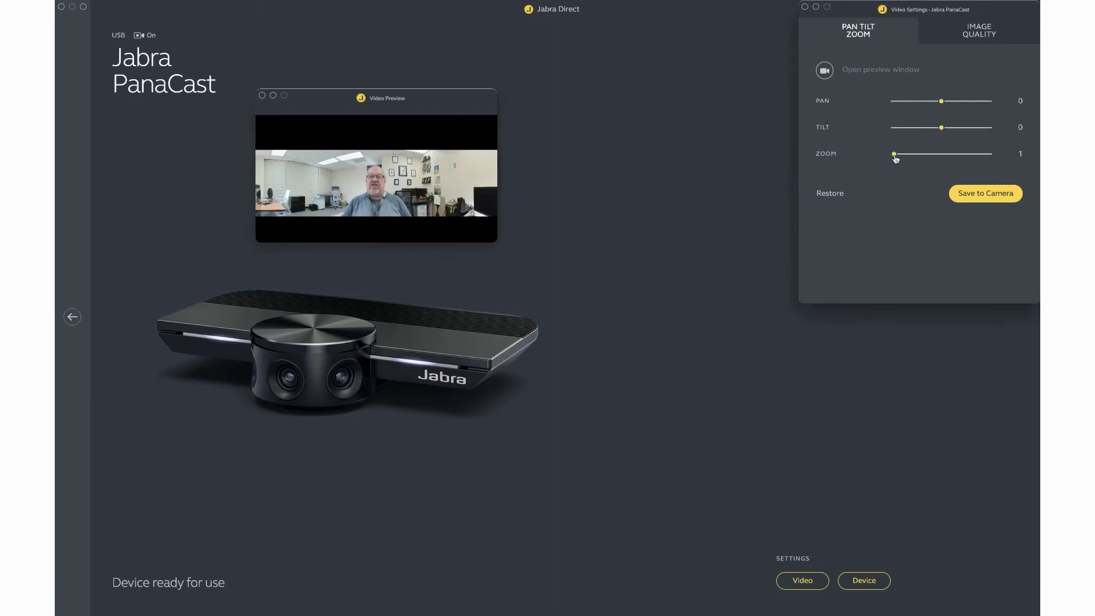
# - Try the pan, tilt and zoom sliders, restore pan and tilt to 0, then set zoom to 20
pyautogui.moveTo(896, 158); pyautogui.dragTo(922, 155)
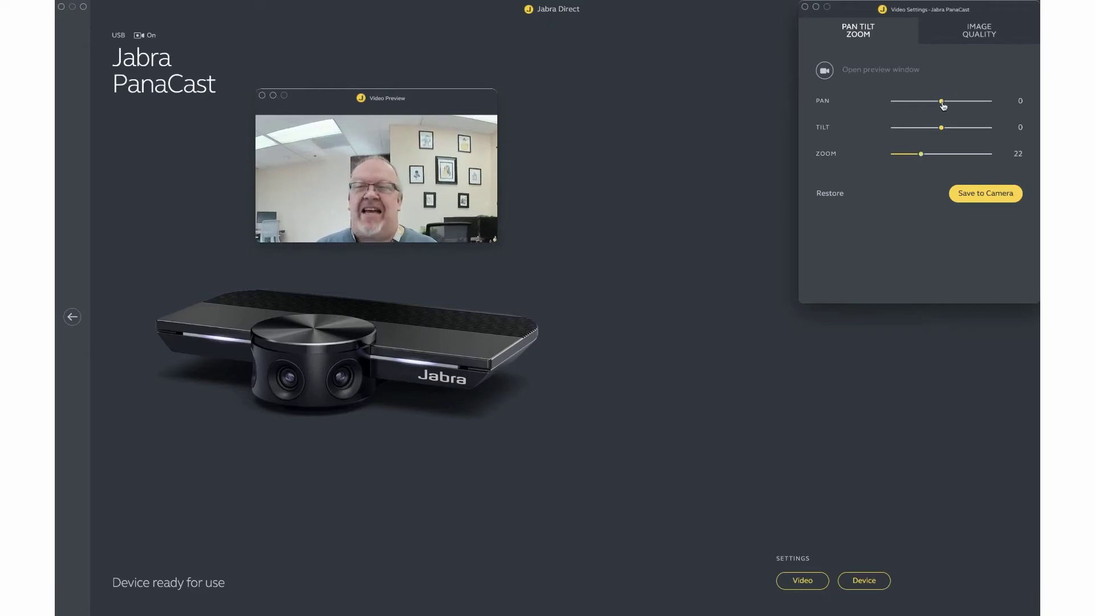
pyautogui.moveTo(942, 102)
pyautogui.mouseDown()
pyautogui.moveTo(893, 104)
pyautogui.moveTo(1011, 105)
pyautogui.moveTo(943, 105)
pyautogui.mouseUp()
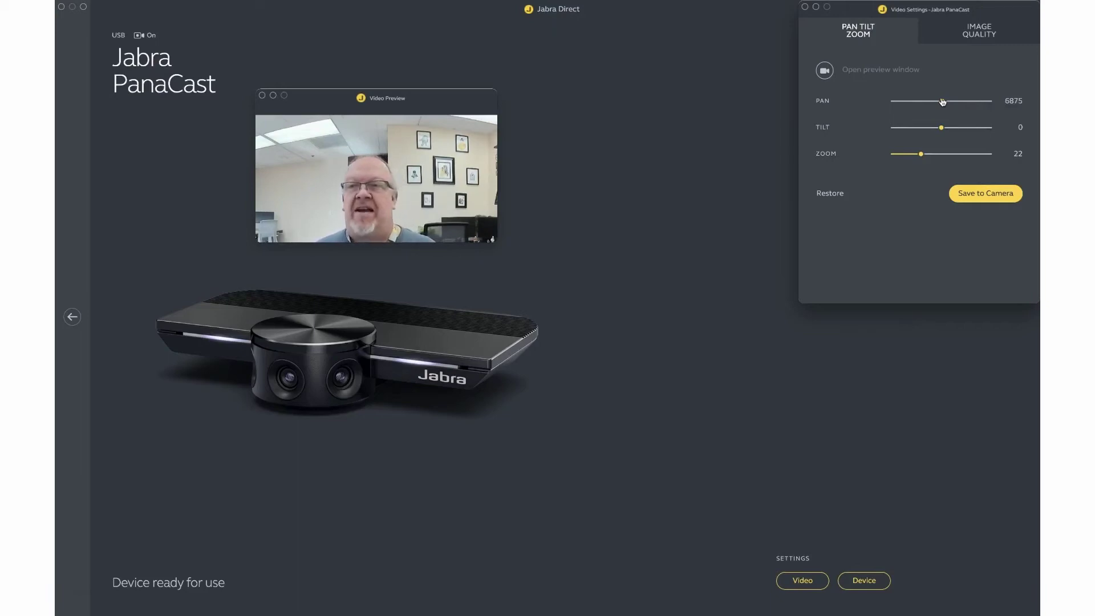
pyautogui.click(943, 129)
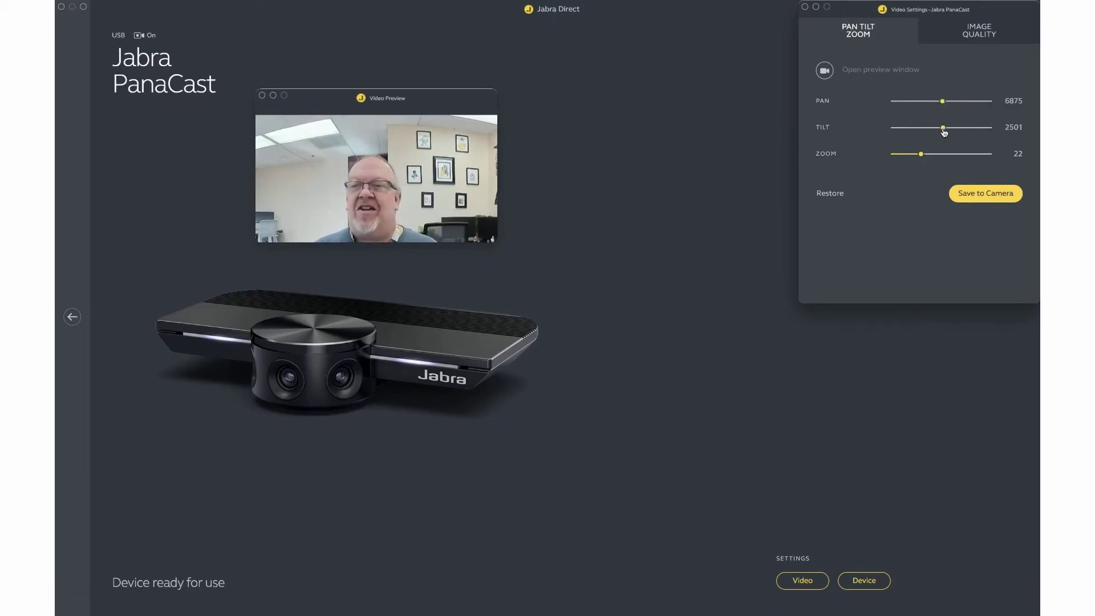
pyautogui.moveTo(943, 131); pyautogui.dragTo(862, 130)
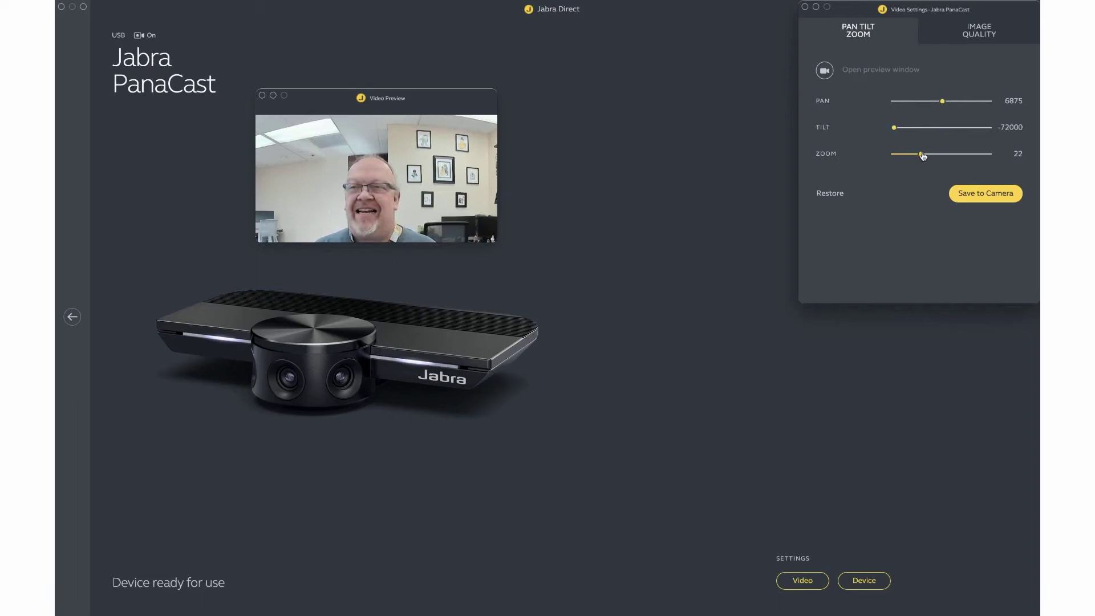
pyautogui.moveTo(922, 155); pyautogui.dragTo(967, 158)
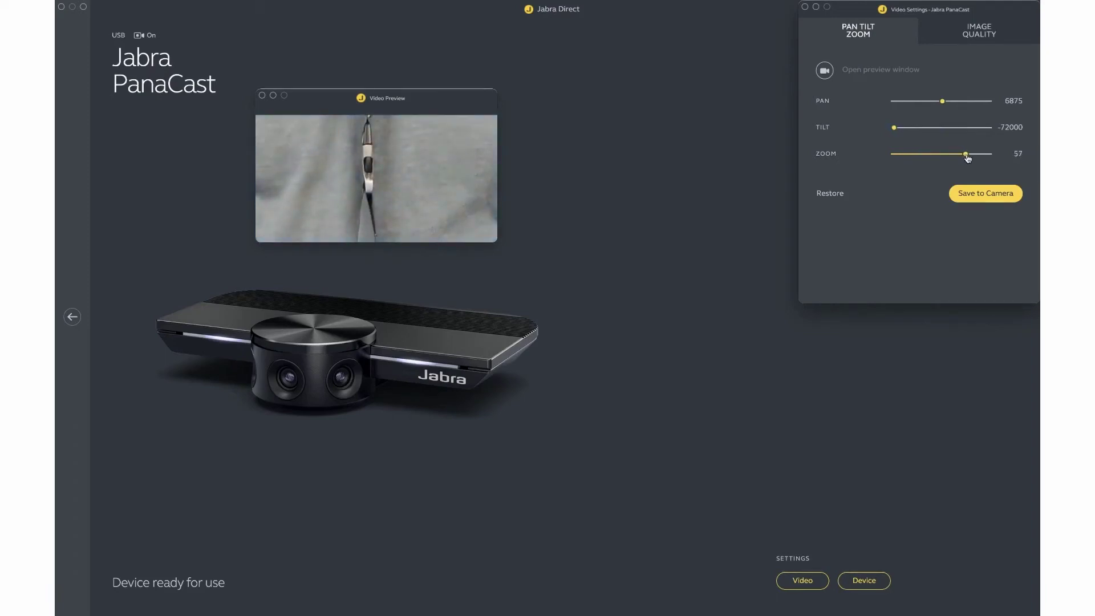
pyautogui.moveTo(895, 129); pyautogui.dragTo(941, 135)
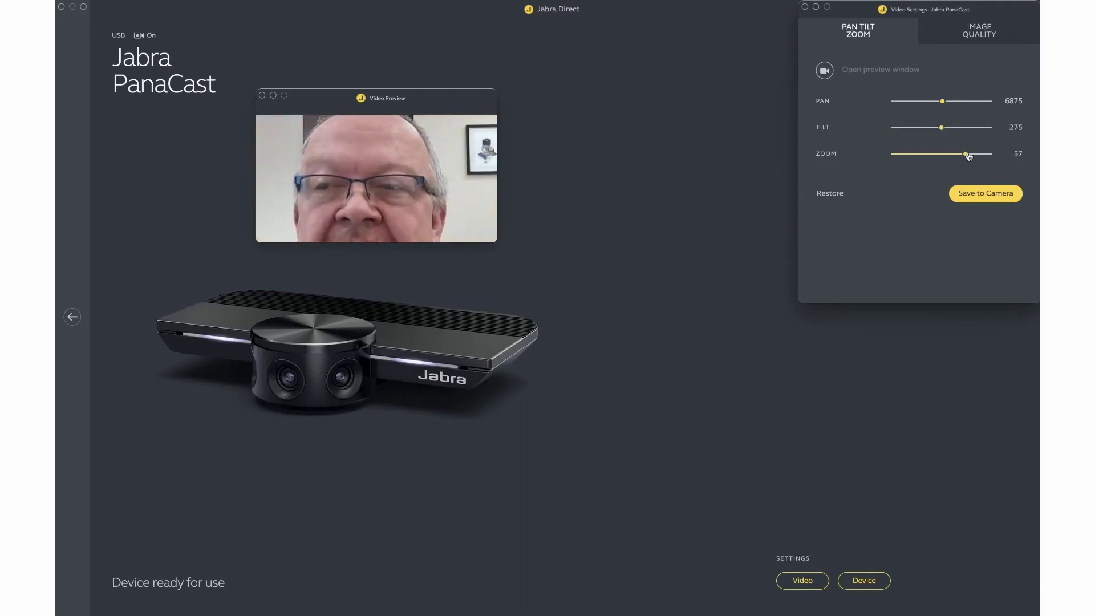
pyautogui.moveTo(967, 156); pyautogui.dragTo(883, 156)
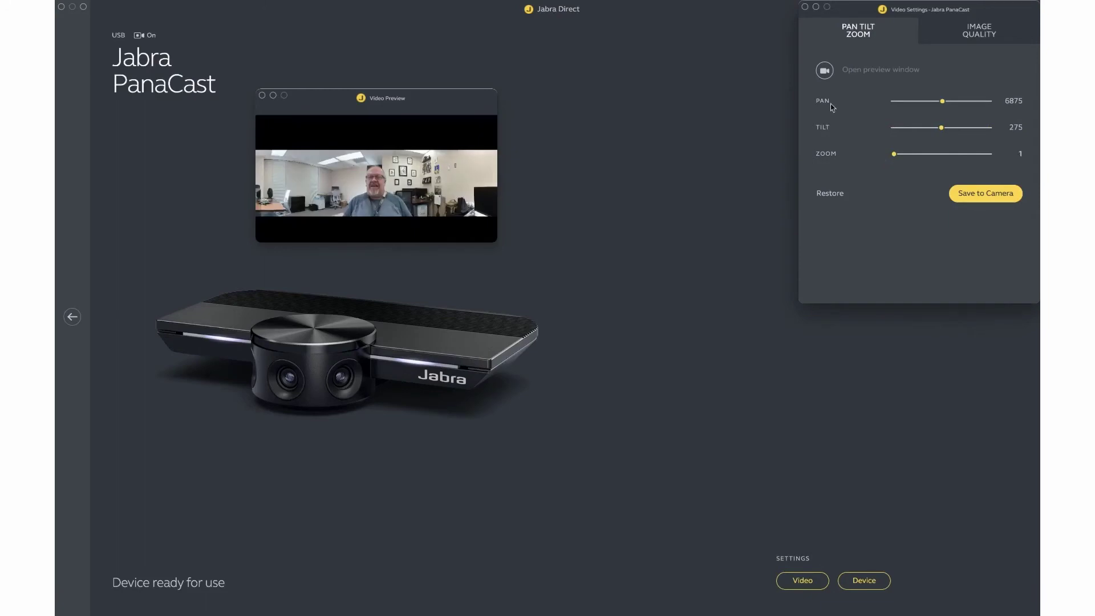
pyautogui.click(832, 195)
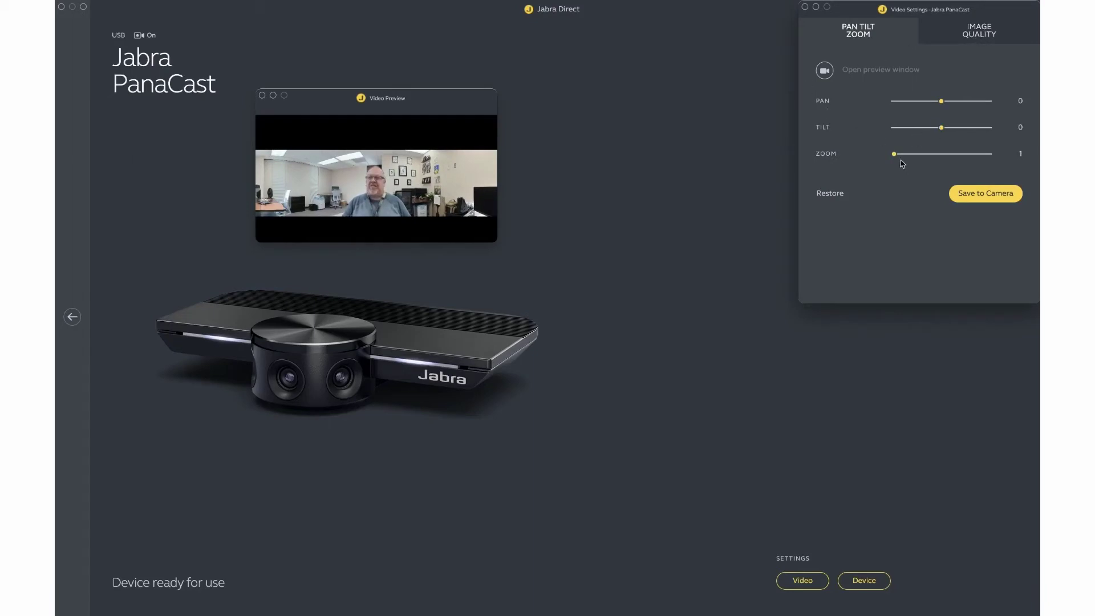
pyautogui.moveTo(895, 160); pyautogui.dragTo(922, 160)
# - Adjust PanaCast brightness, turn off automatic white balance and set white balance manually
pyautogui.click(979, 40)
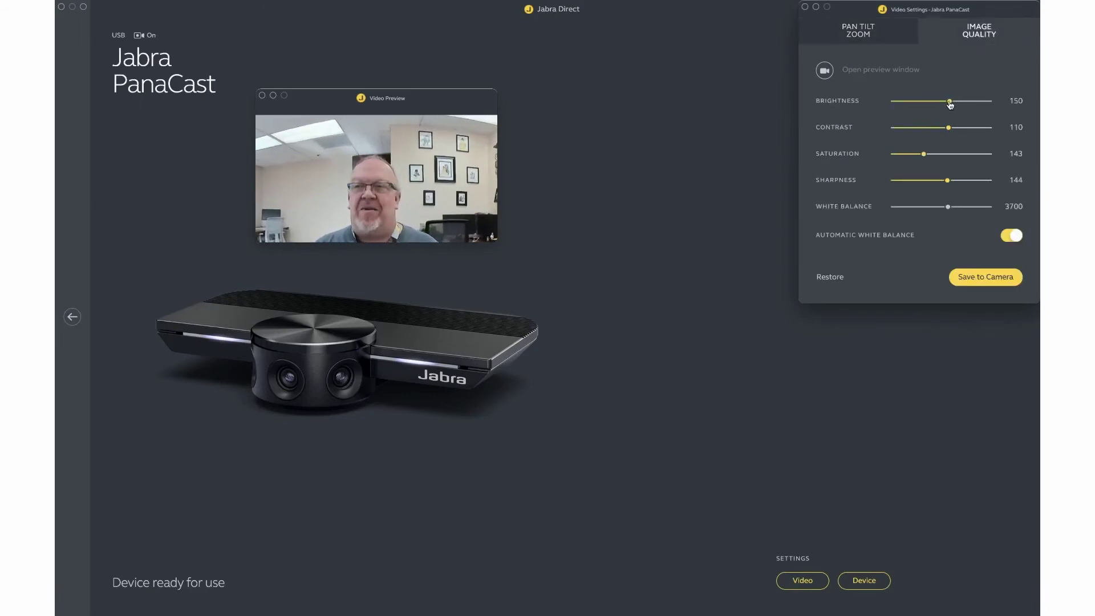
pyautogui.moveTo(949, 102); pyautogui.dragTo(943, 186)
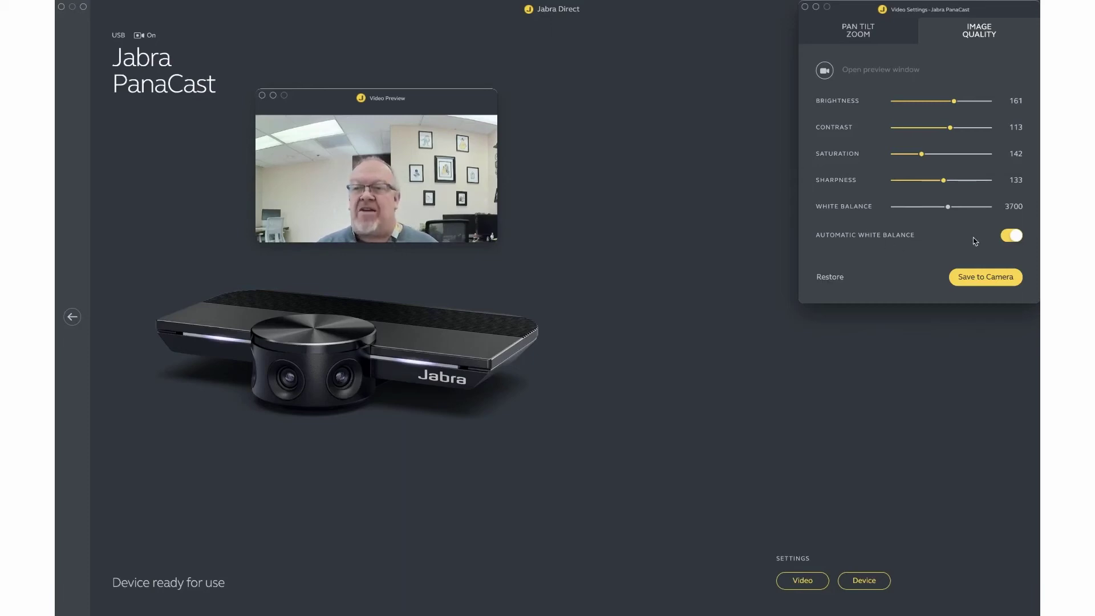
pyautogui.click(1009, 241)
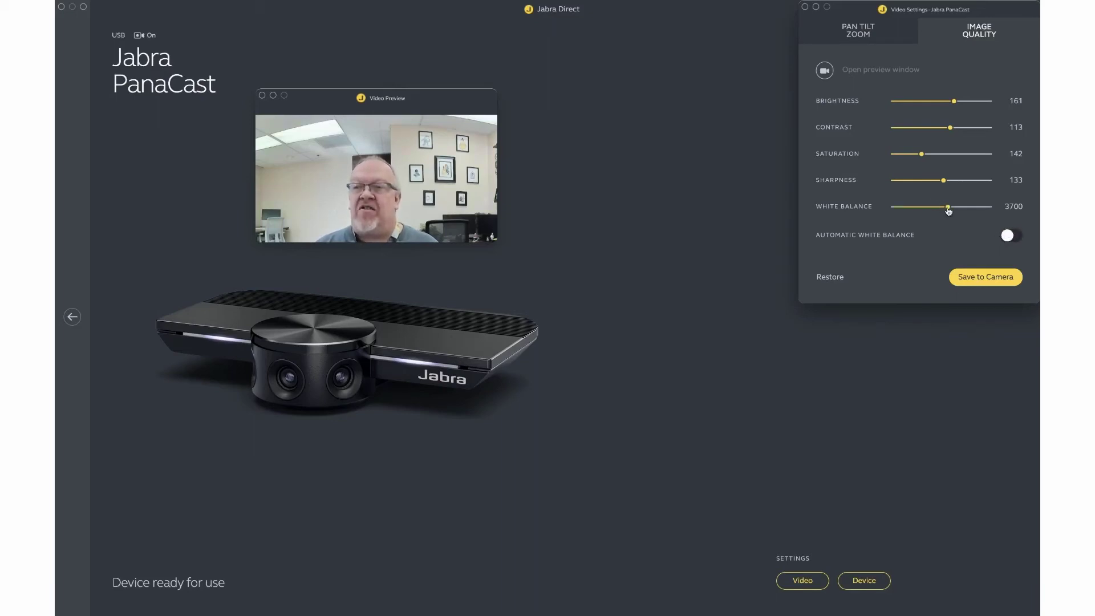
pyautogui.moveTo(950, 214)
pyautogui.mouseDown()
pyautogui.moveTo(890, 214)
pyautogui.moveTo(1029, 215)
pyautogui.moveTo(894, 215)
pyautogui.moveTo(975, 216)
pyautogui.moveTo(960, 214)
pyautogui.mouseUp()
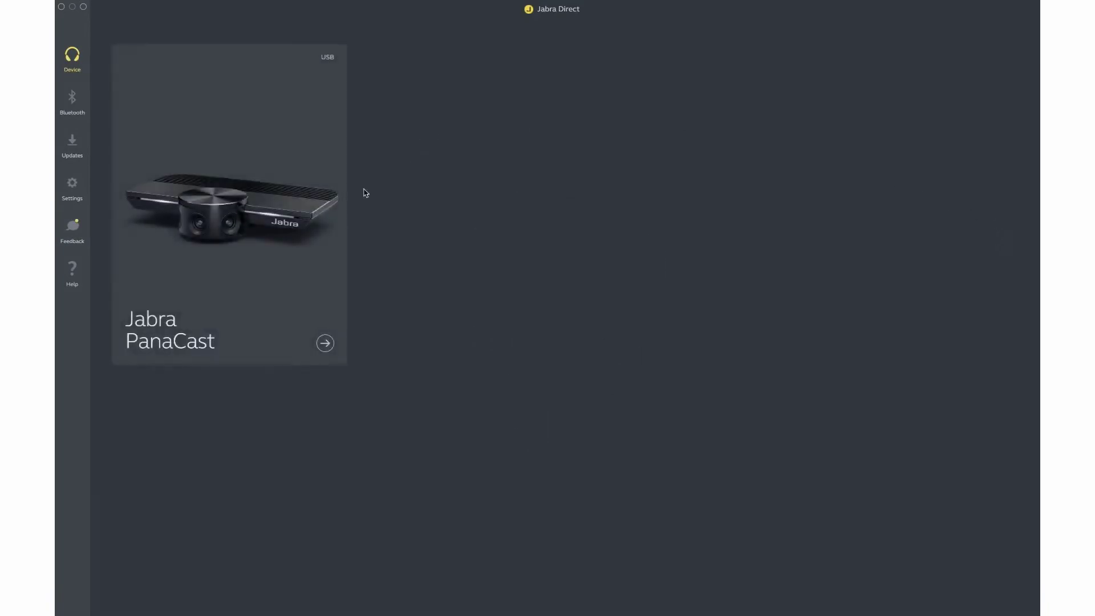
# - Save the PanaCast view at Pan 0, Tilt 0, Zoom 21 to the camera as default
pyautogui.click(324, 343)
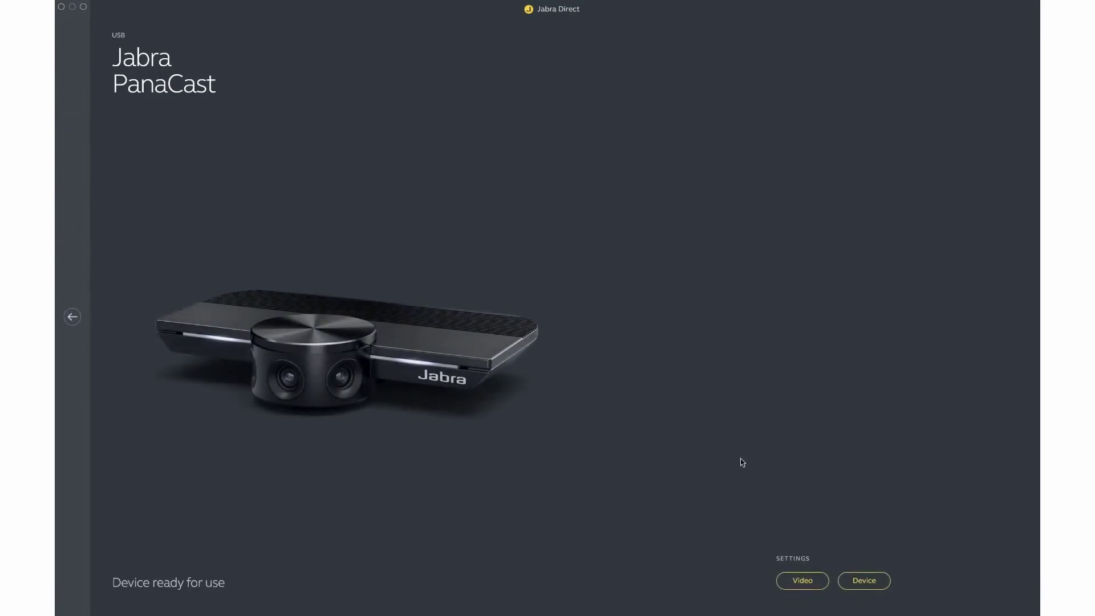
pyautogui.click(804, 580)
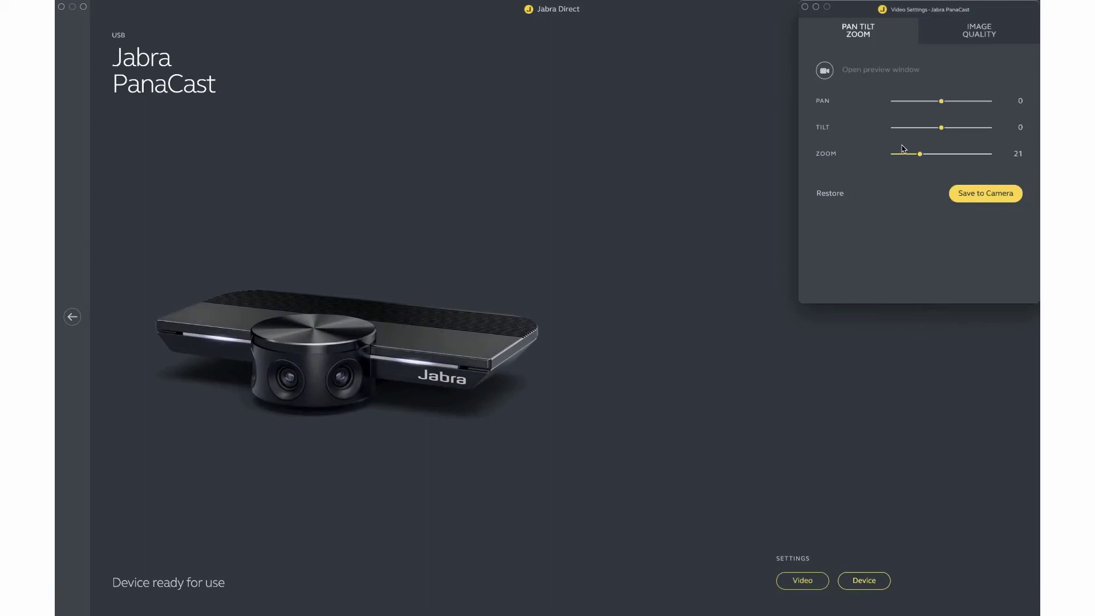
pyautogui.click(825, 68)
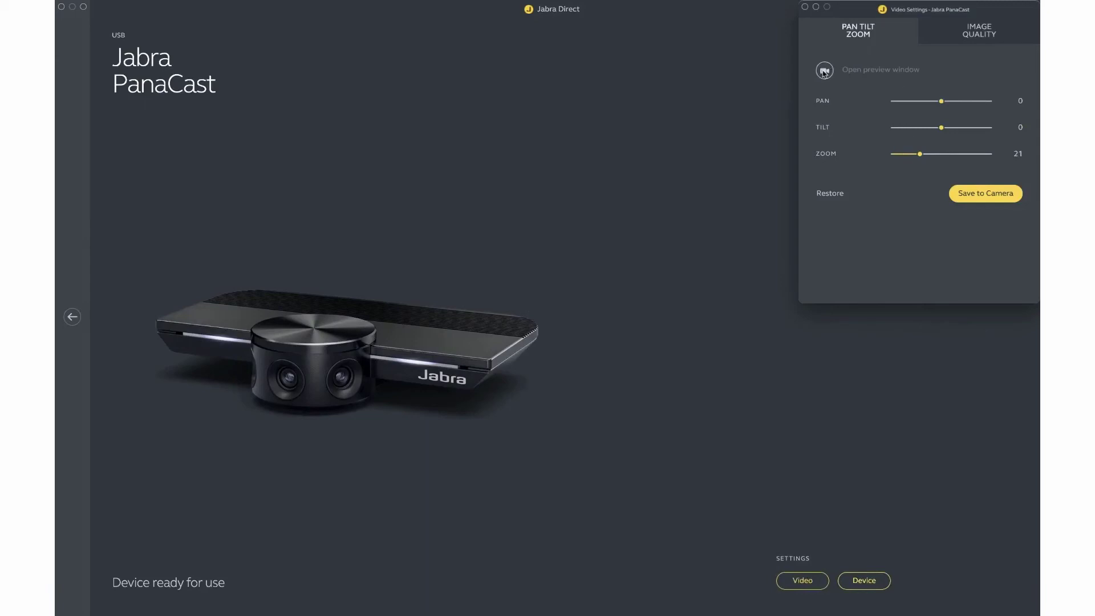
pyautogui.click(991, 197)
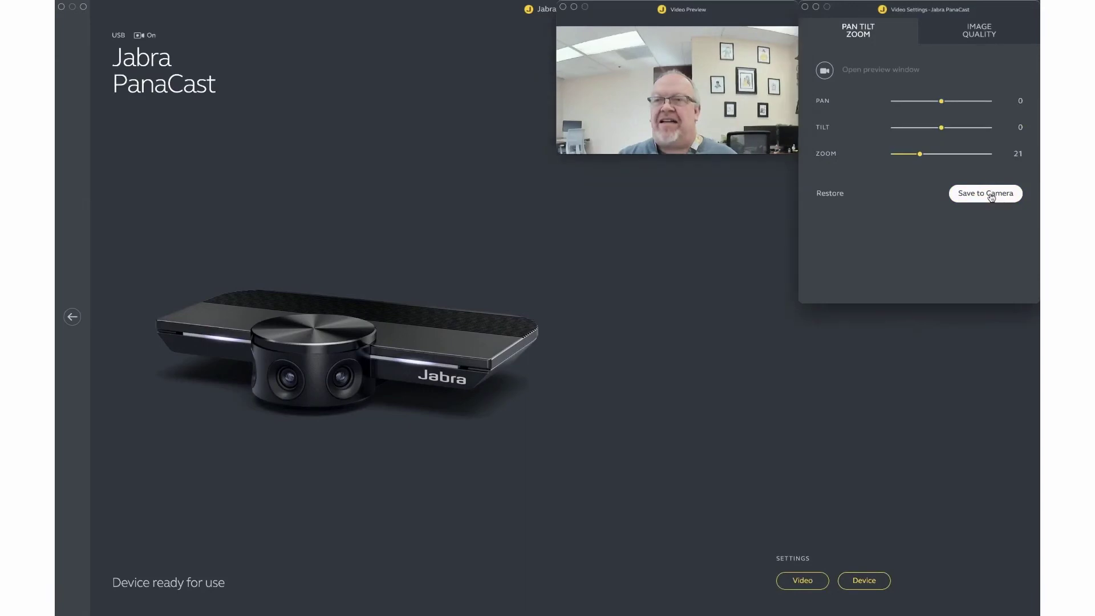
pyautogui.click(986, 198)
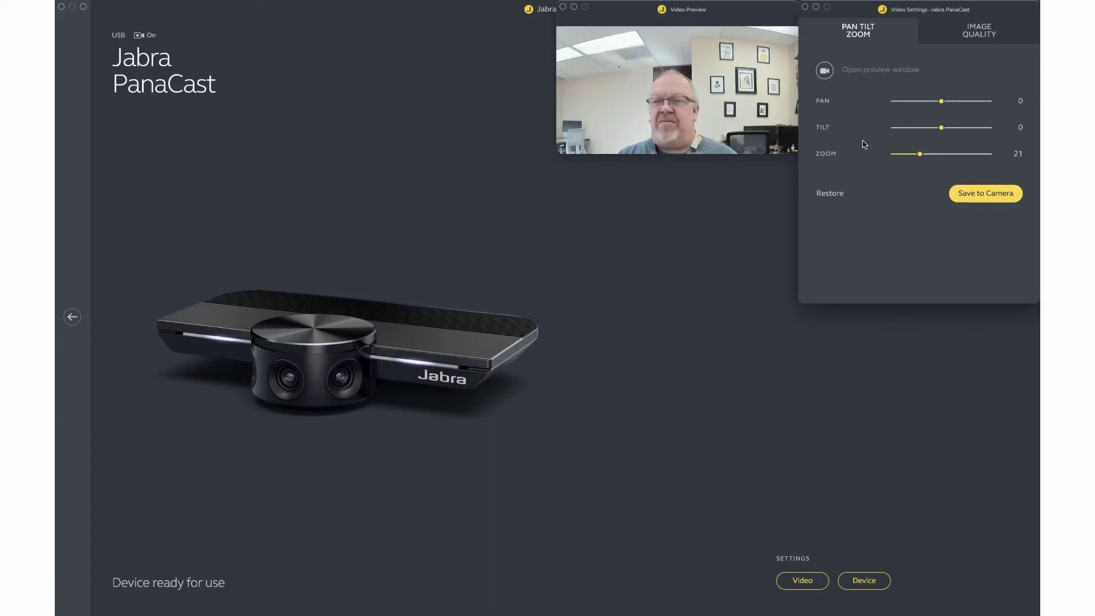
# - Restore default pan-tilt-zoom and image quality (Brightness 150, Contrast 110, Sharpness 144), back to main window
pyautogui.click(837, 193)
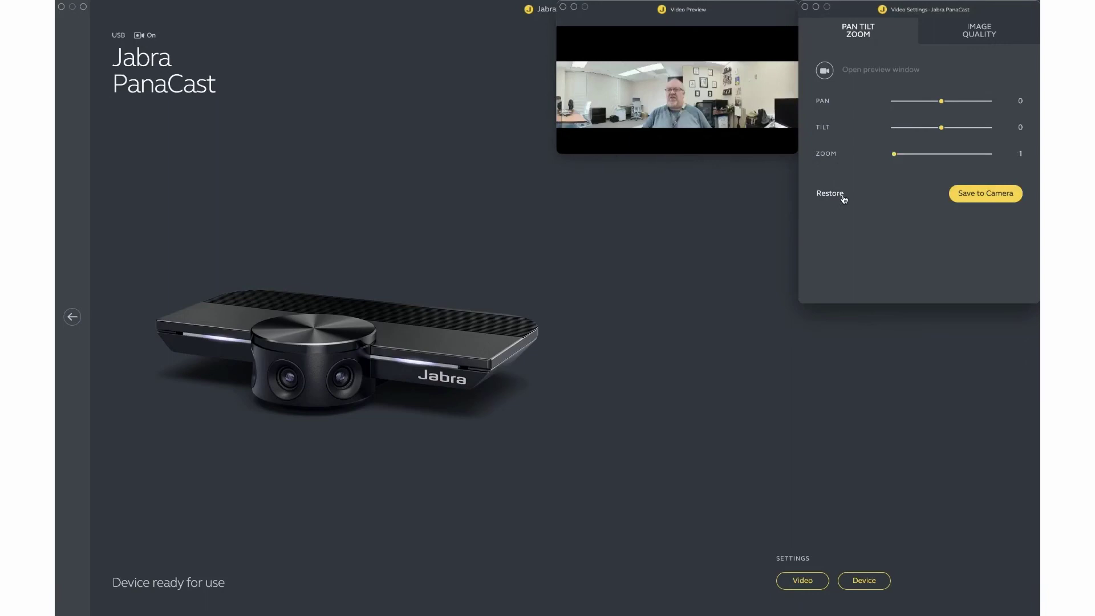
pyautogui.click(960, 39)
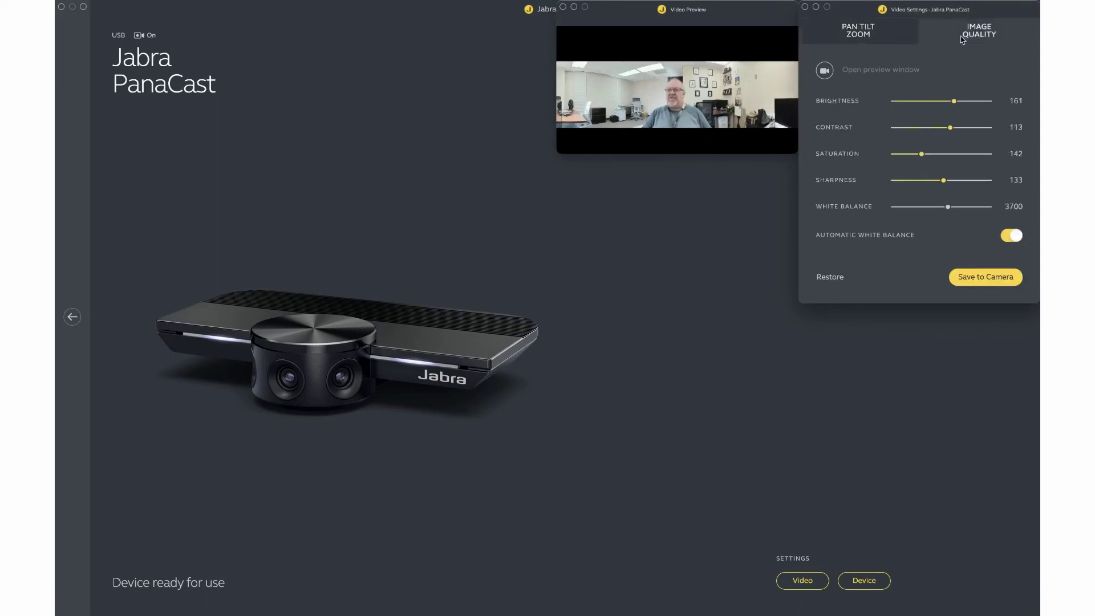
pyautogui.click(835, 278)
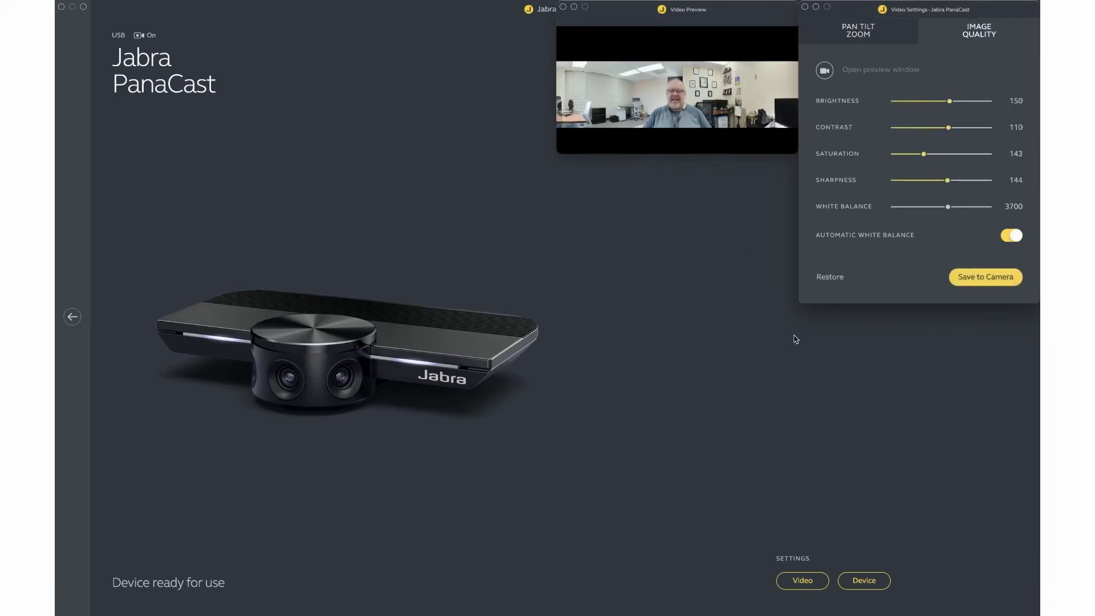
pyautogui.click(627, 302)
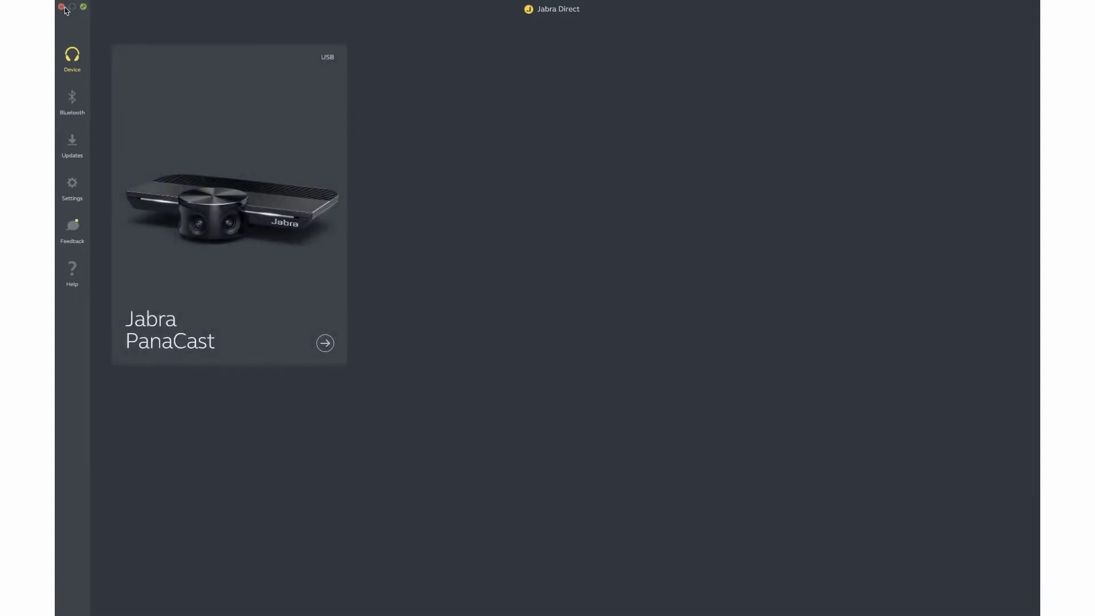
# - Exit full screen so Jabra Direct shows as a window listing Speak 710 and PanaCast
pyautogui.click(83, 7)
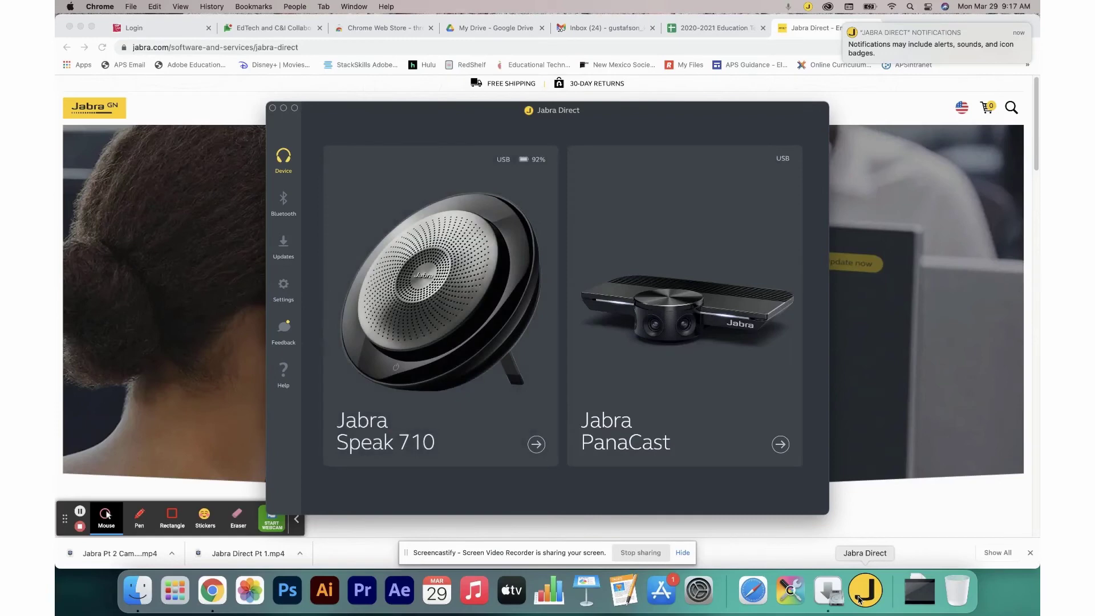
# - In the Speak 710's device settings, replace the name 'Jabra Speak 710' with 'EdTech Jabra'
pyautogui.click(537, 448)
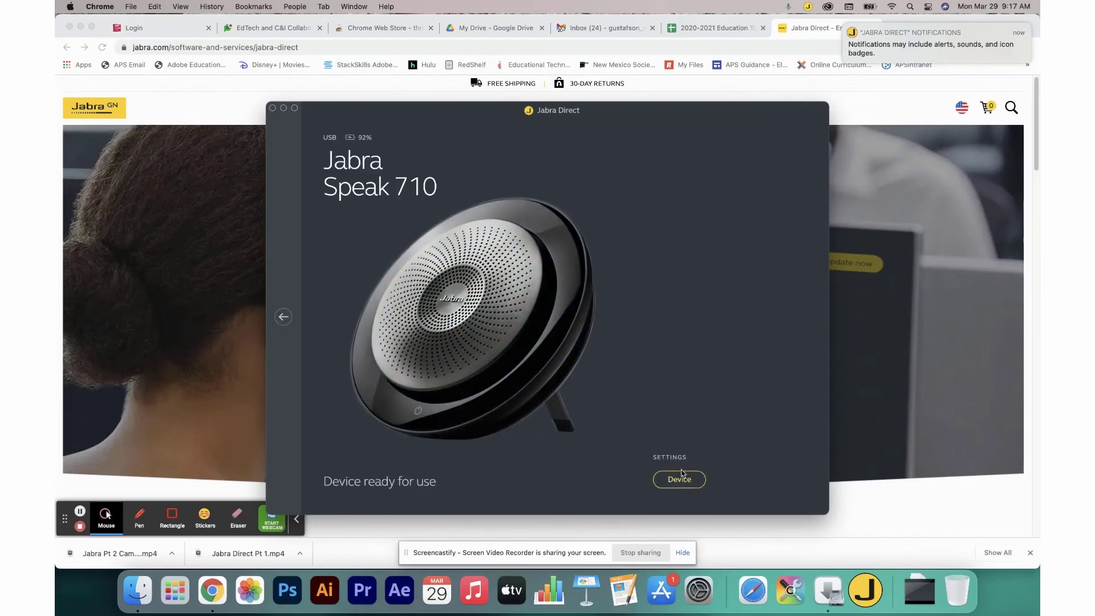
pyautogui.click(676, 480)
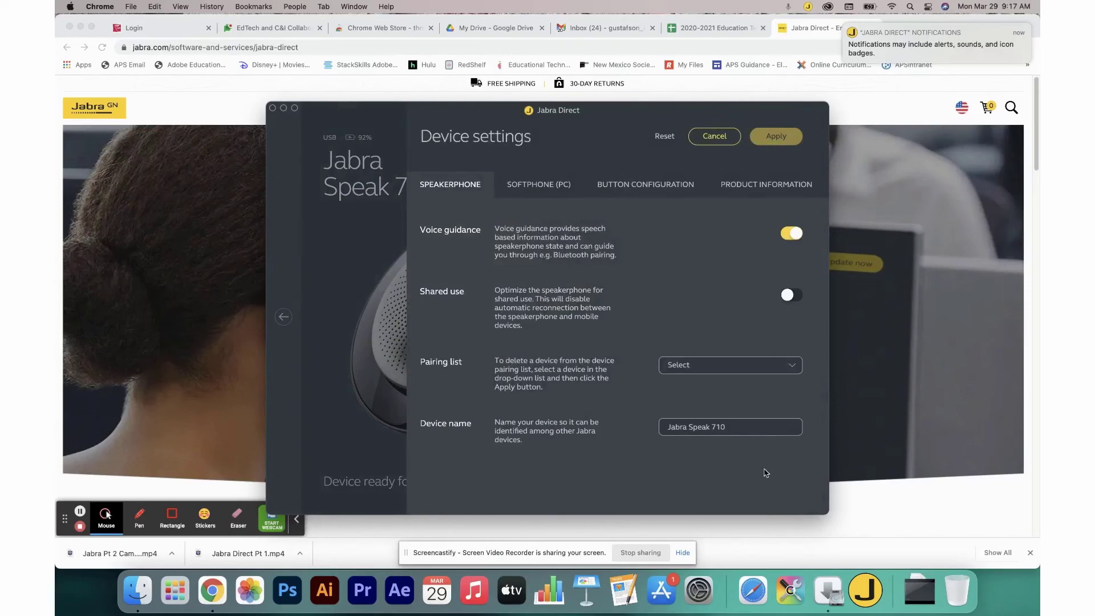
pyautogui.click(742, 426)
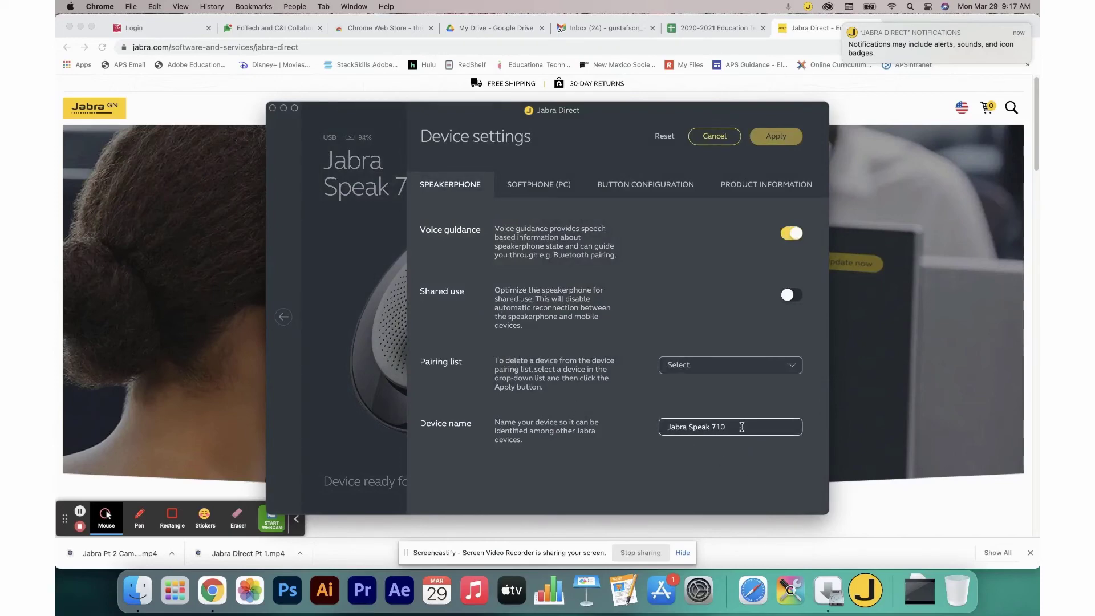
pyautogui.moveTo(740, 426); pyautogui.dragTo(664, 425)
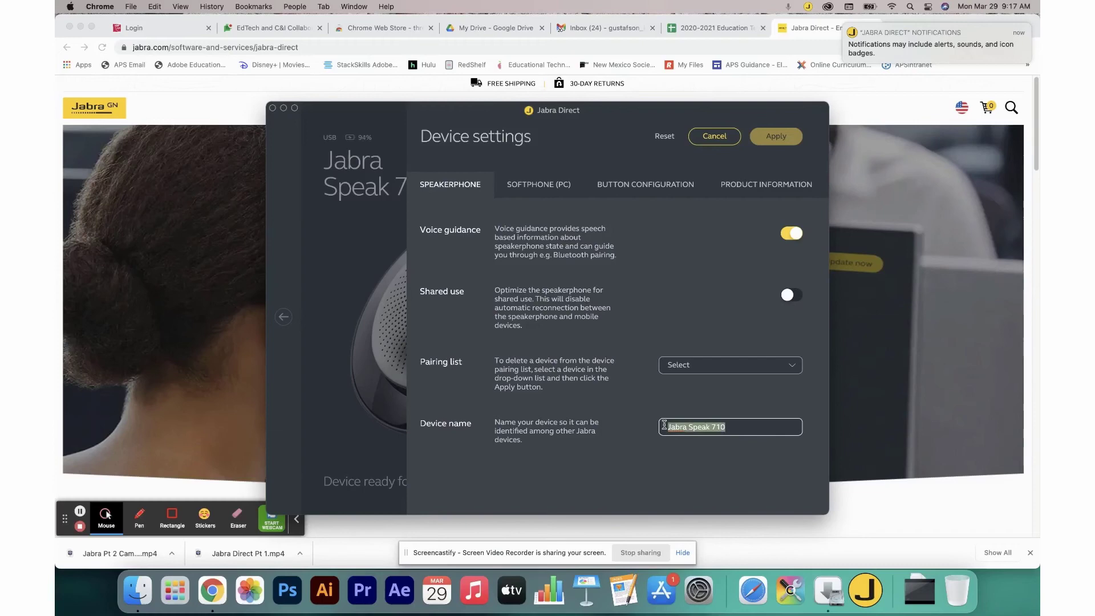
pyautogui.write('EdTEch')
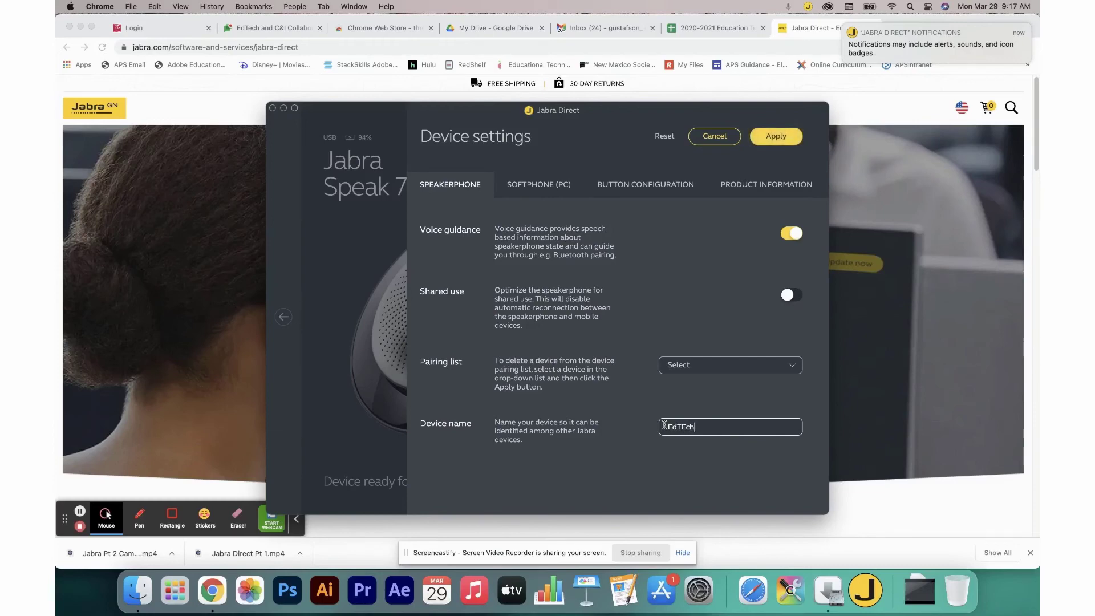
pyautogui.write('ch Jabra')
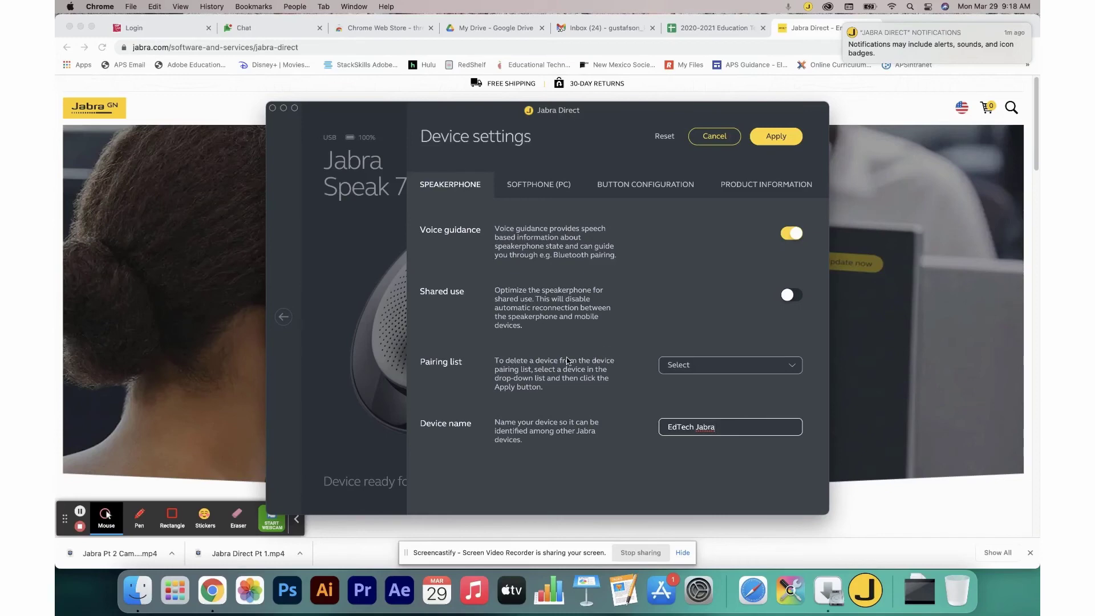
# - Check the pairing list, then turn off the Speak 710's softphone integration
pyautogui.click(725, 369)
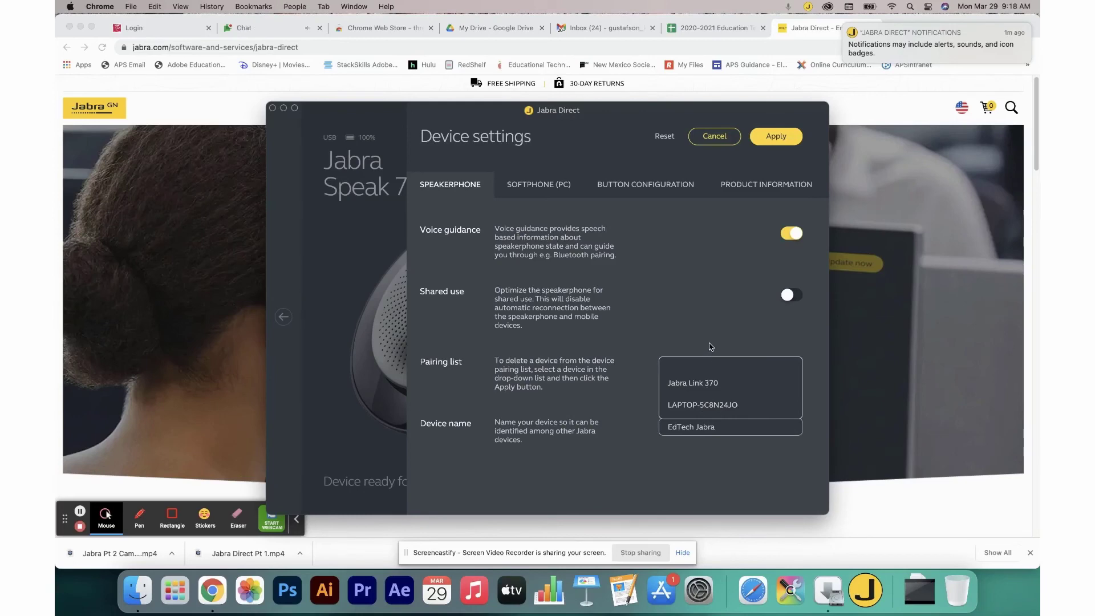
pyautogui.click(710, 346)
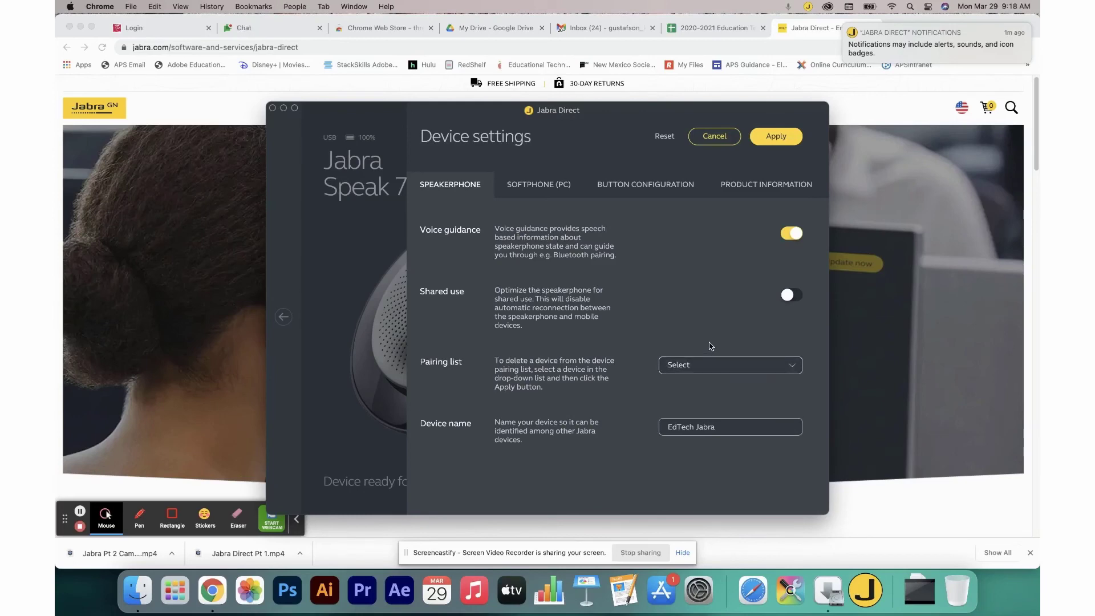
pyautogui.click(528, 191)
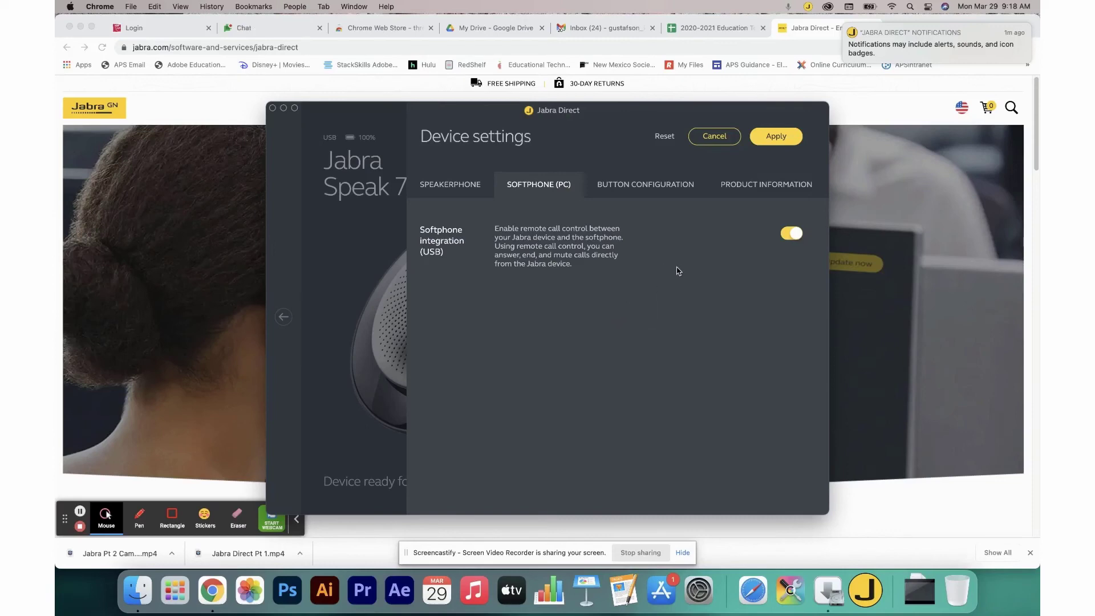
pyautogui.click(792, 235)
# - Set the Speak 710's smart button function to No function
pyautogui.click(634, 191)
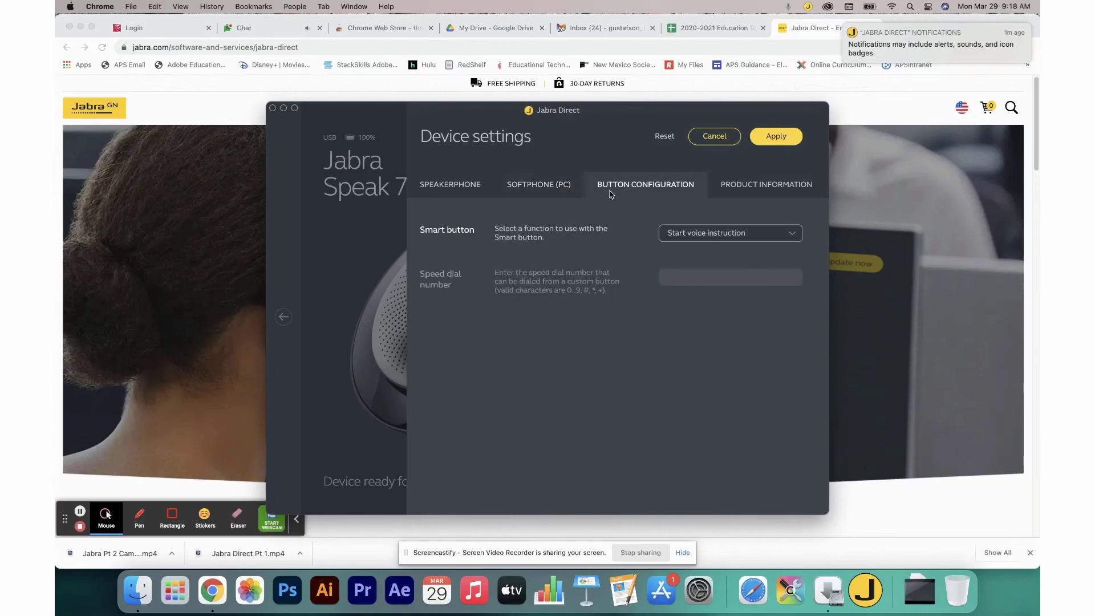
pyautogui.click(745, 245)
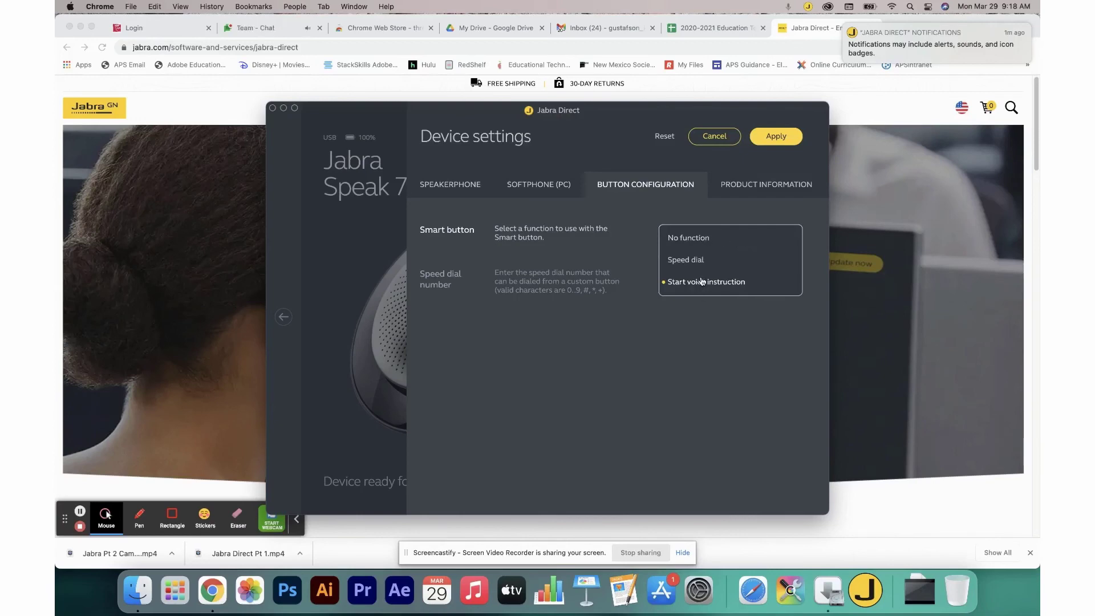
pyautogui.click(708, 238)
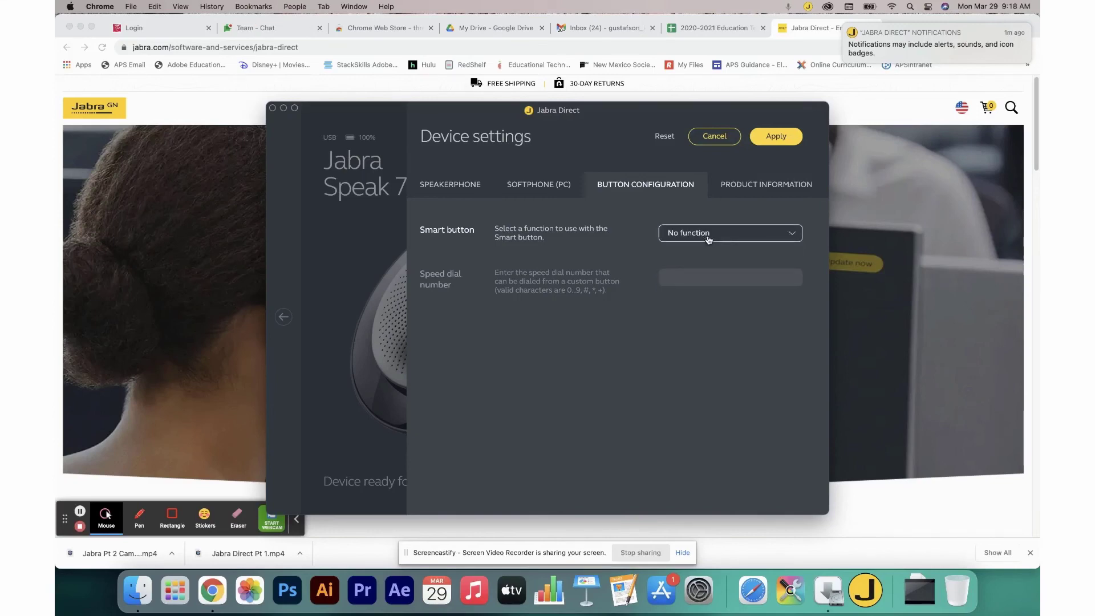
# - Apply the Speak 710's changed settings and confirm the reboot
pyautogui.click(747, 194)
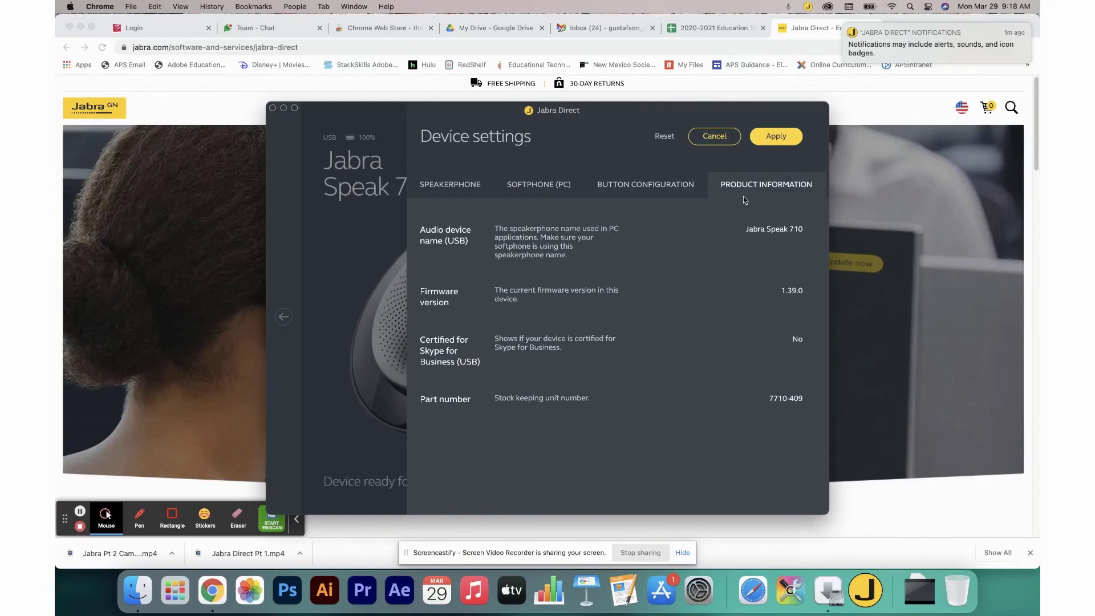
pyautogui.click(773, 142)
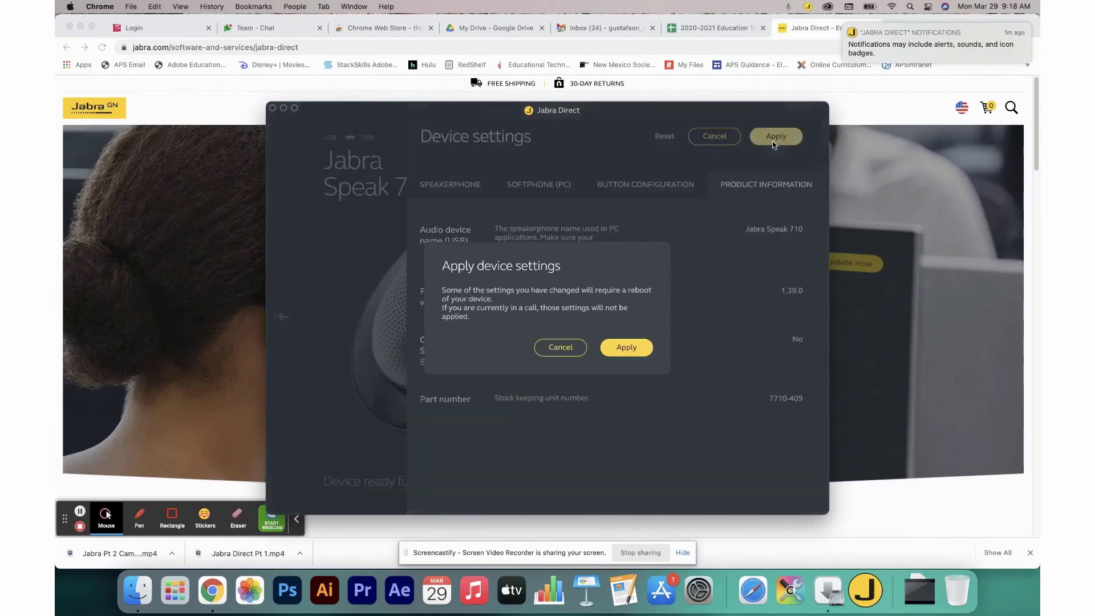
pyautogui.click(614, 348)
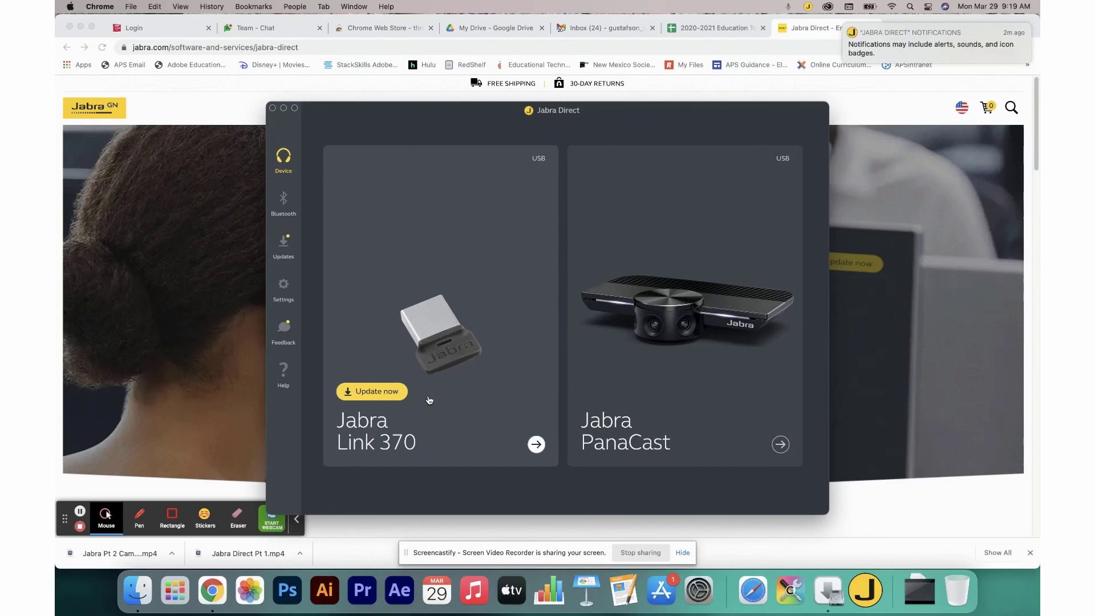
# - Try updating the Link 370, then open its device page showing it ready for use
pyautogui.click(385, 392)
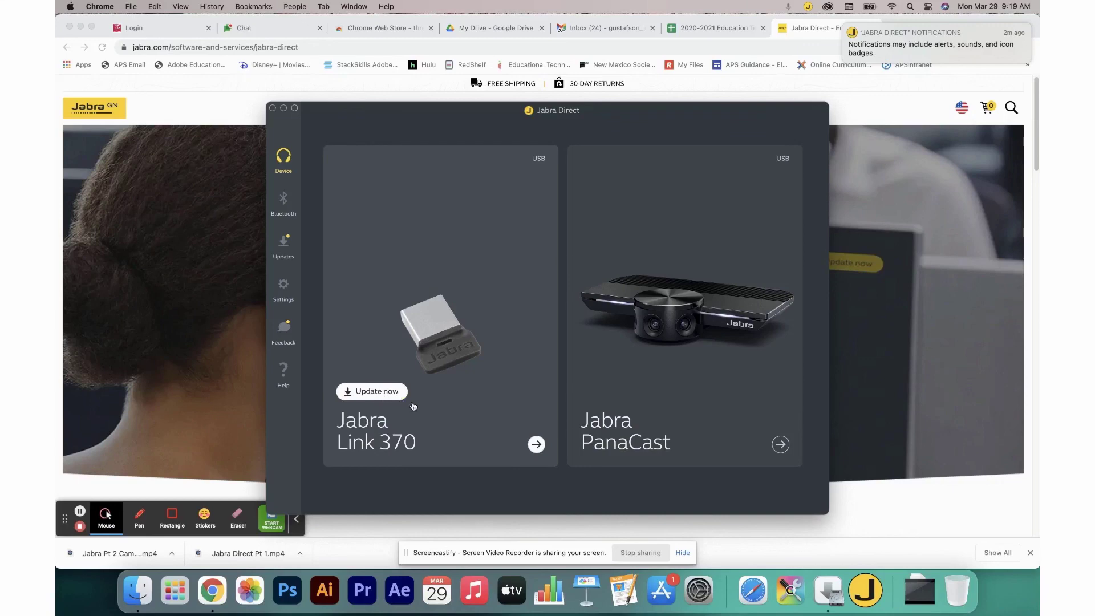
pyautogui.click(536, 445)
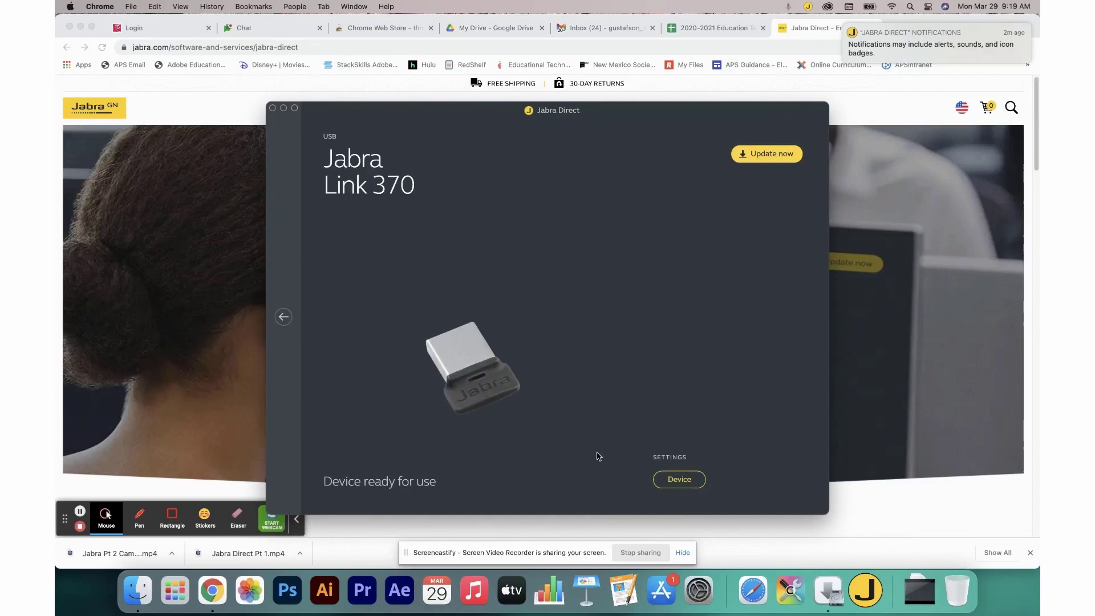